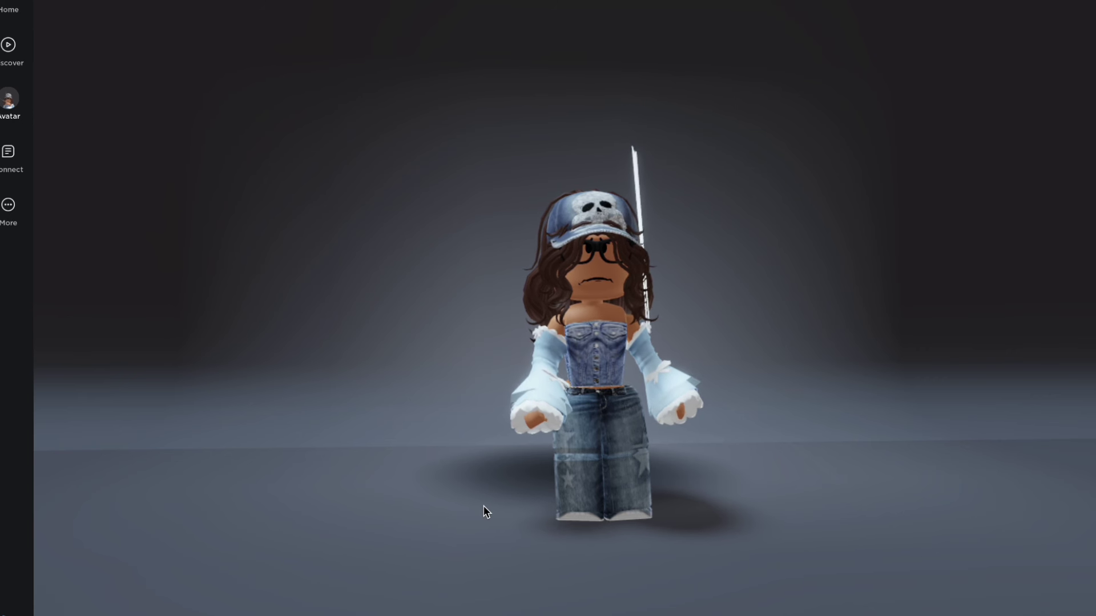
Step: Switch to Chrome, open roblox.com and go to the Avatar Editor
mouse_move(323, 612)
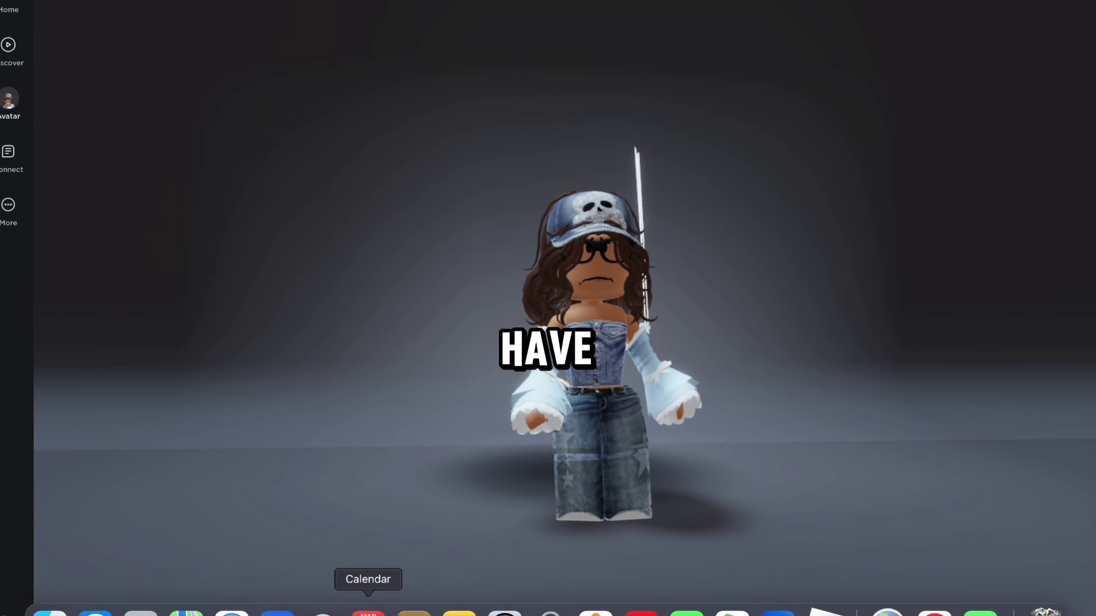
left_click(934, 610)
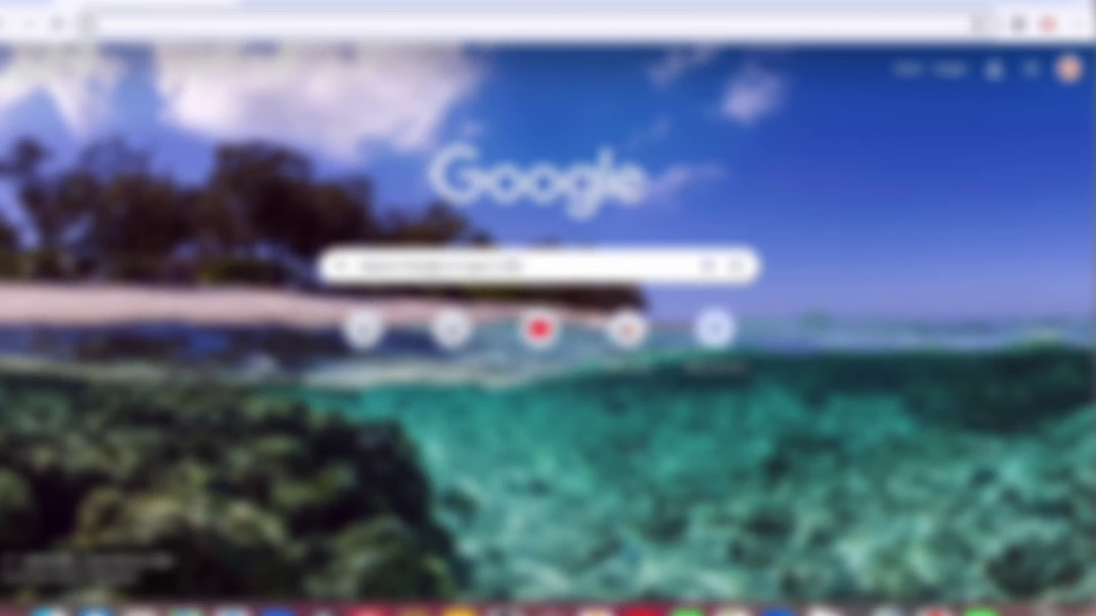
left_click(1045, 23)
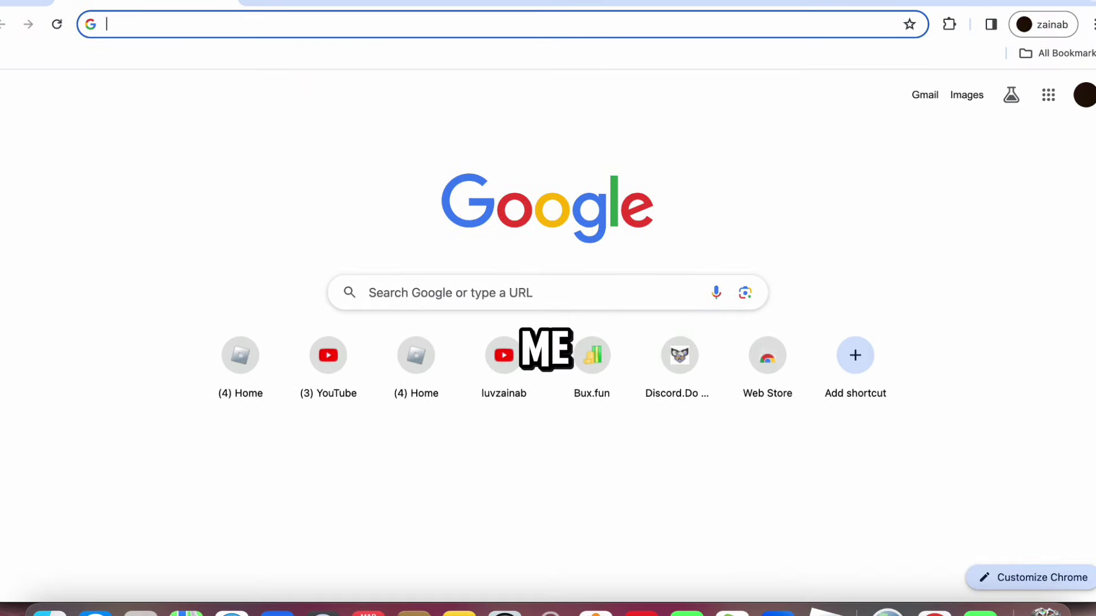
type("r")
key("Return")
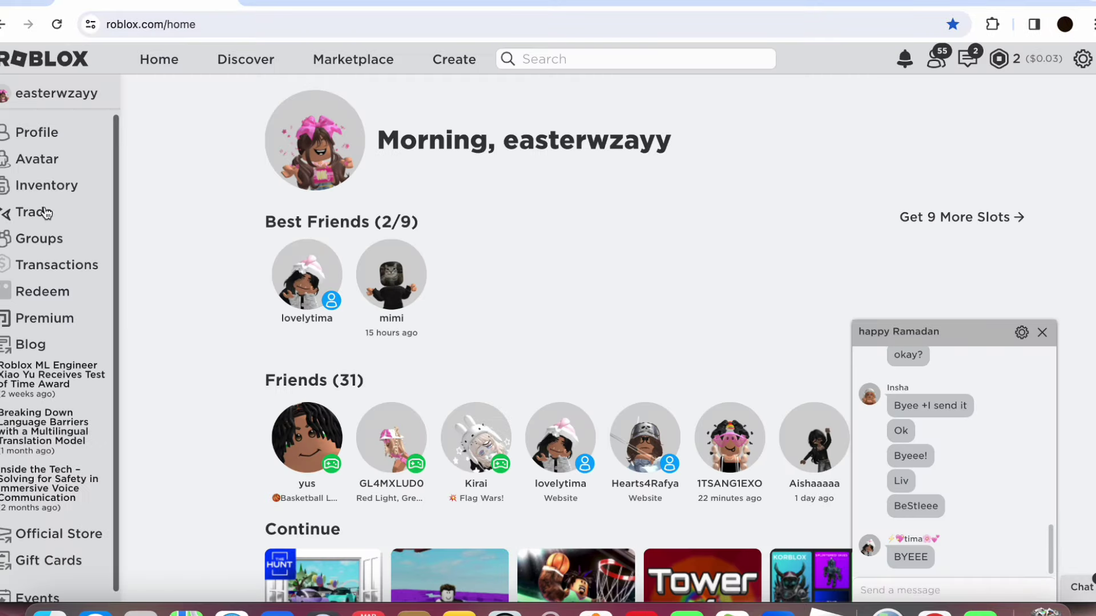
left_click(44, 167)
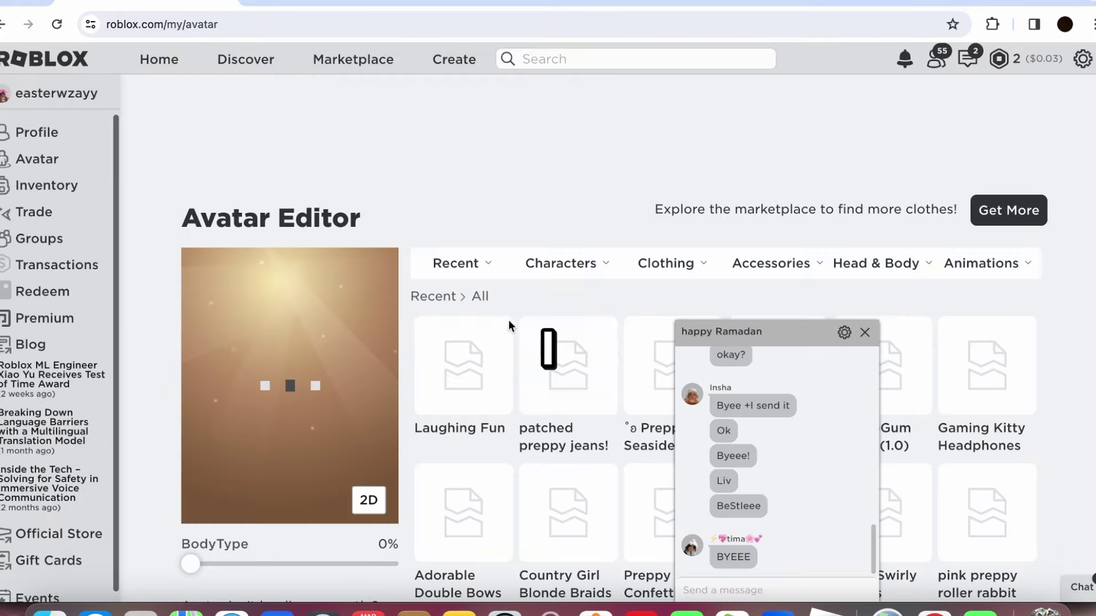
Step: Close the open group chat window covering the avatar items
scroll(565, 348, "down", 1)
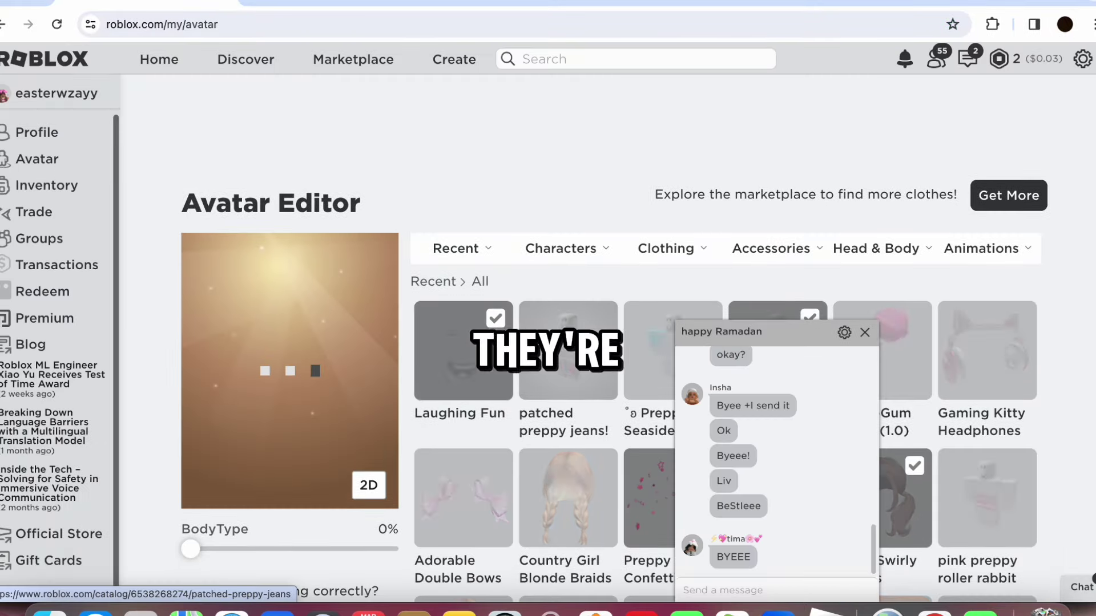
left_click(865, 332)
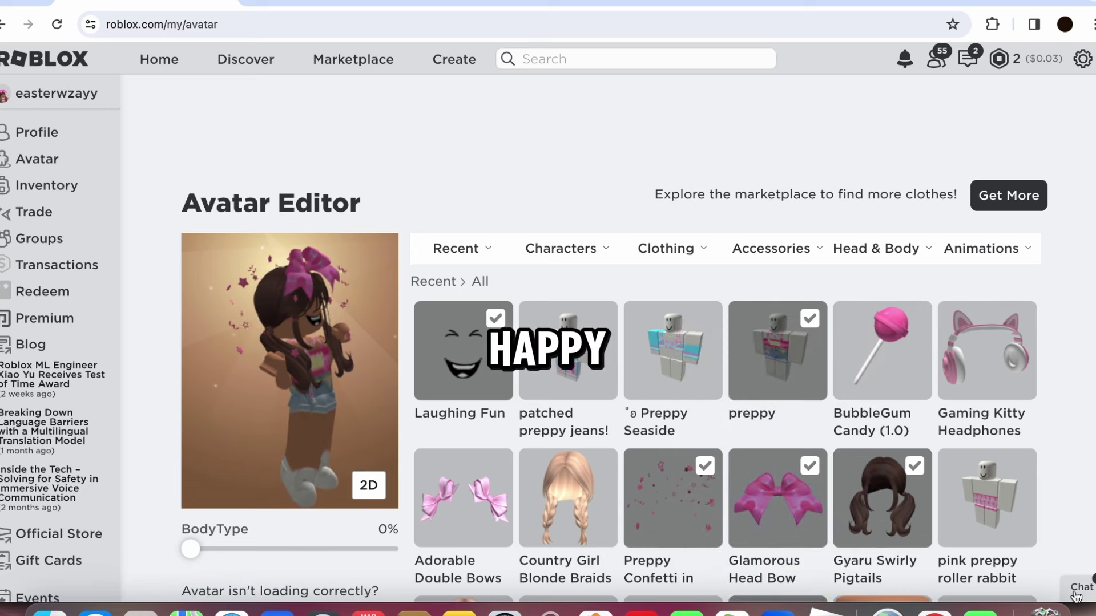
left_click(933, 333)
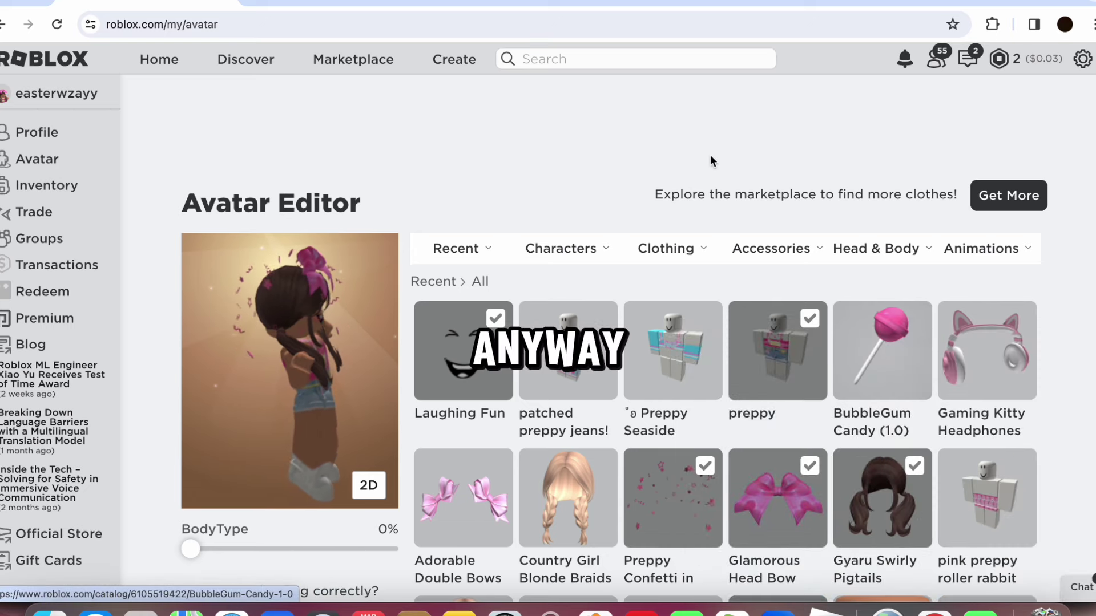
Step: Take off the worn recent items, including the Laughing Fun face, Preppy Confetti, Glamorous Head Bow, Gyaru Swirly Pigtails and preppy outfit
scroll(588, 299, "down", 3)
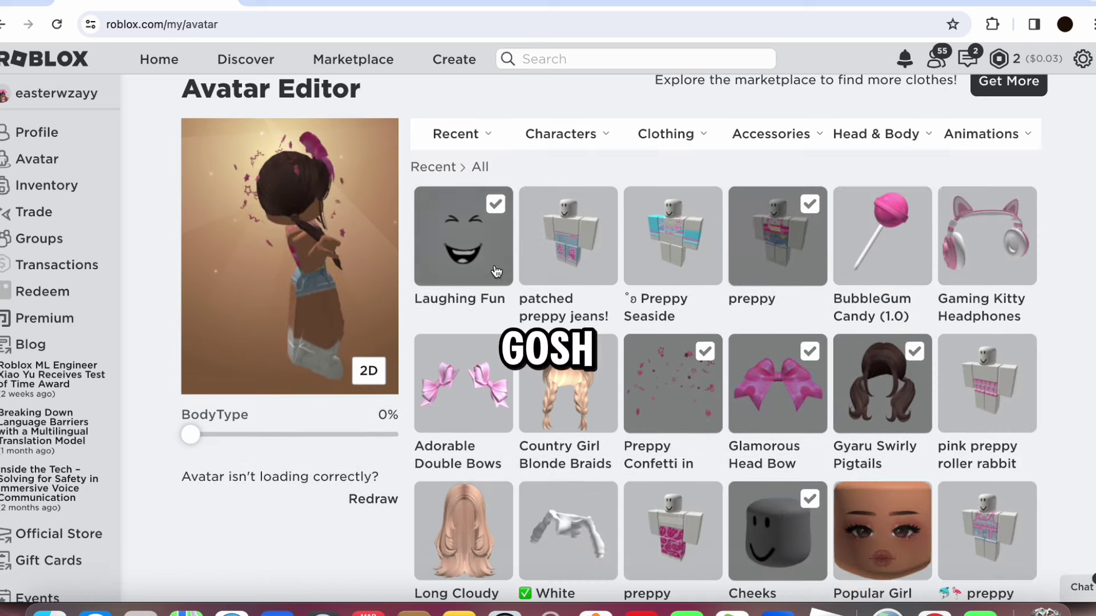
left_click(506, 277)
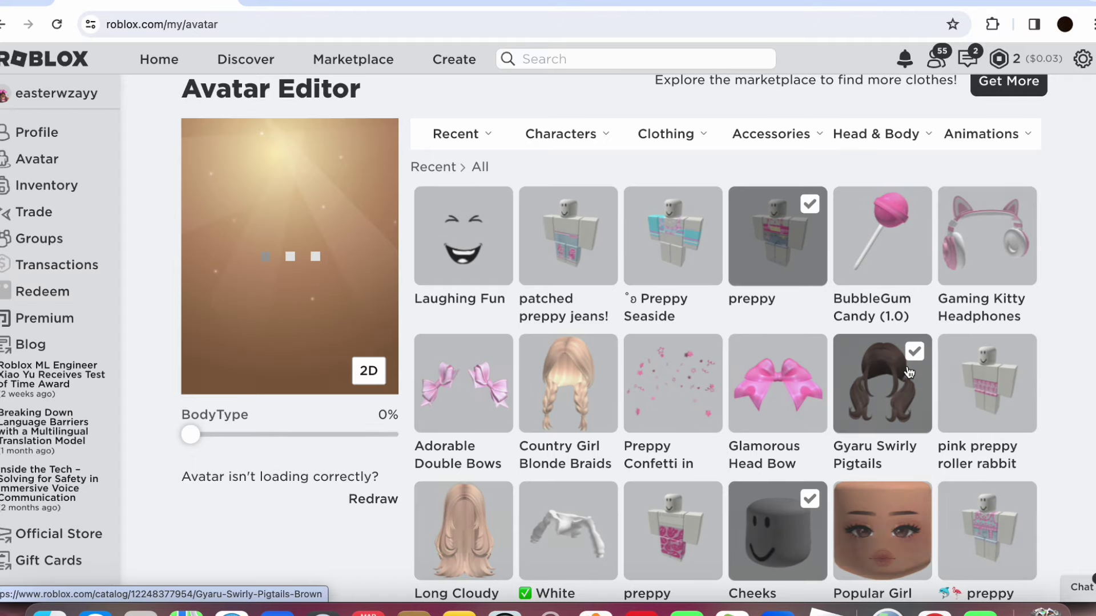
scroll(910, 372, "down", 4)
scroll(910, 372, "down", 12)
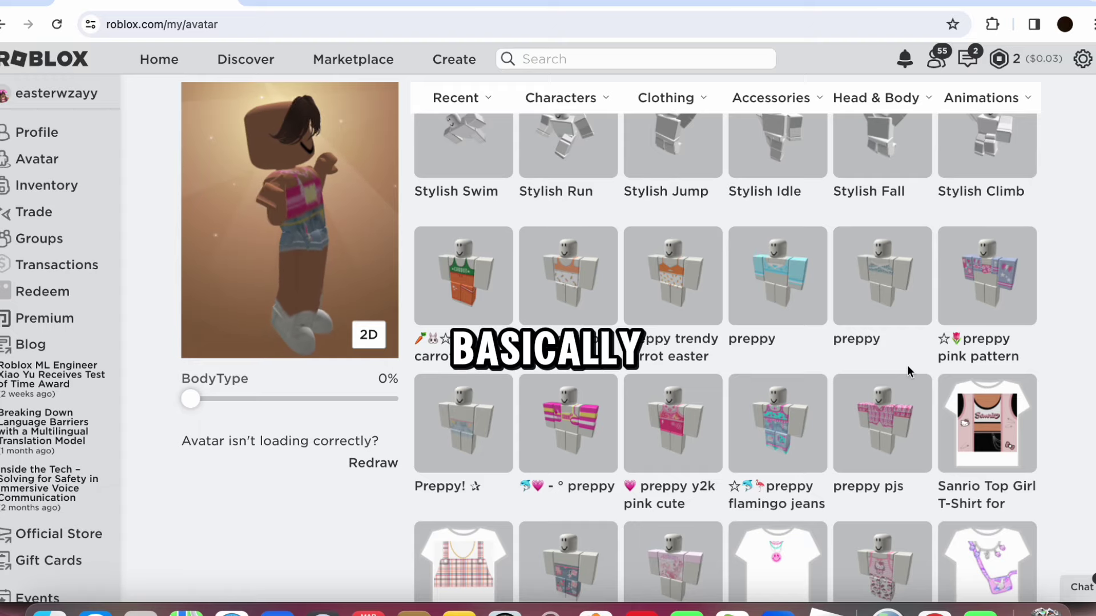
scroll(907, 368, "down", 4)
scroll(908, 368, "up", 10)
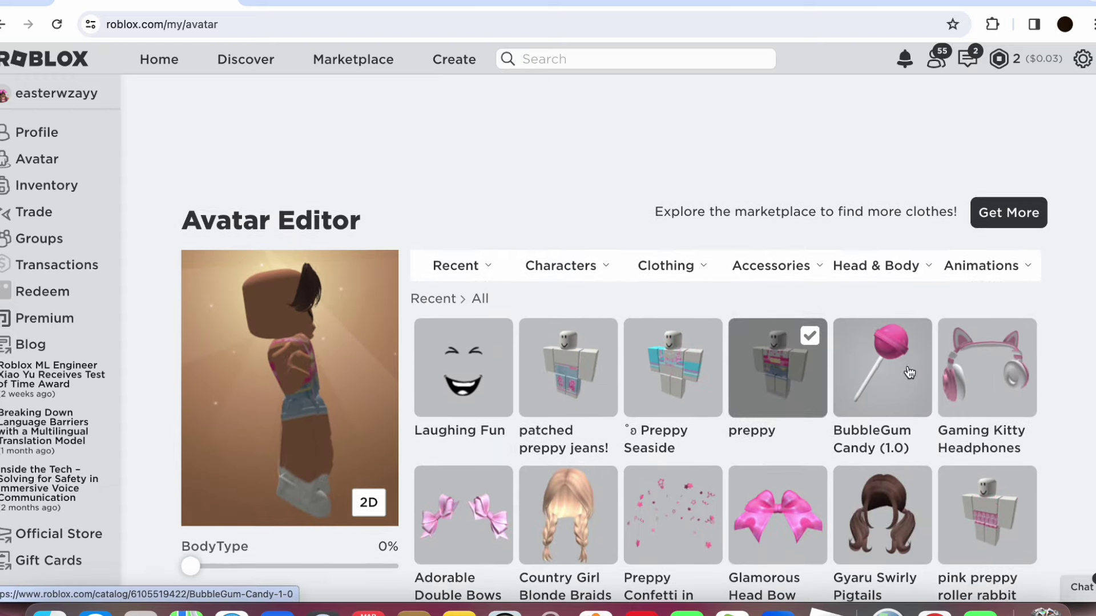
scroll(959, 367, "down", 10)
scroll(959, 367, "up", 10)
scroll(882, 298, "down", 4)
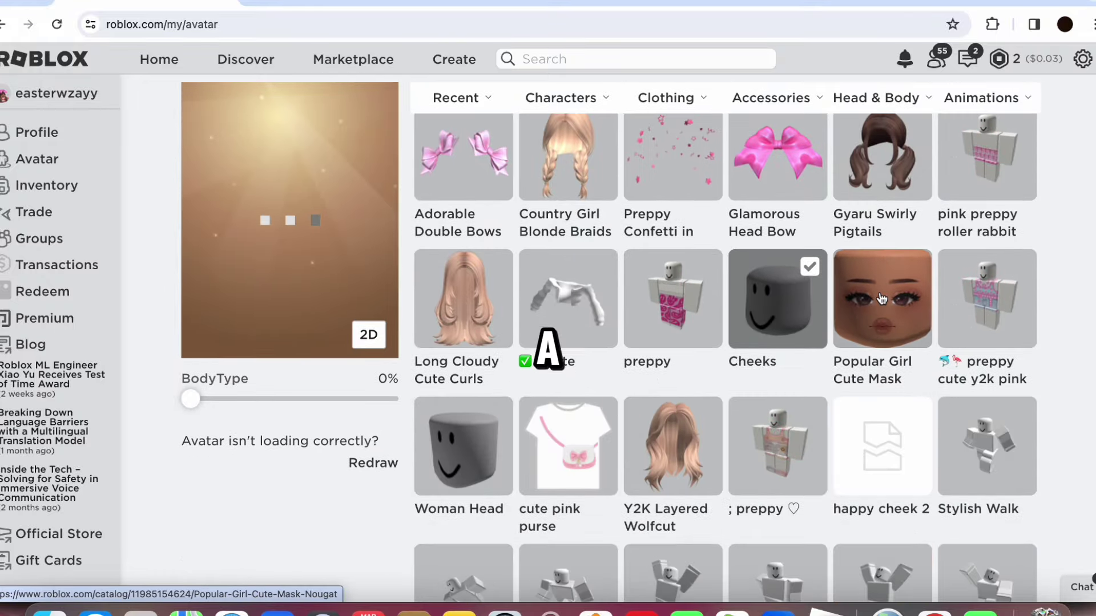
scroll(882, 298, "down", 5)
scroll(879, 296, "up", 3)
scroll(881, 298, "down", 5)
scroll(772, 212, "up", 12)
Step: Display the face accessories and take off the avatar's remaining bangs
mouse_move(731, 255)
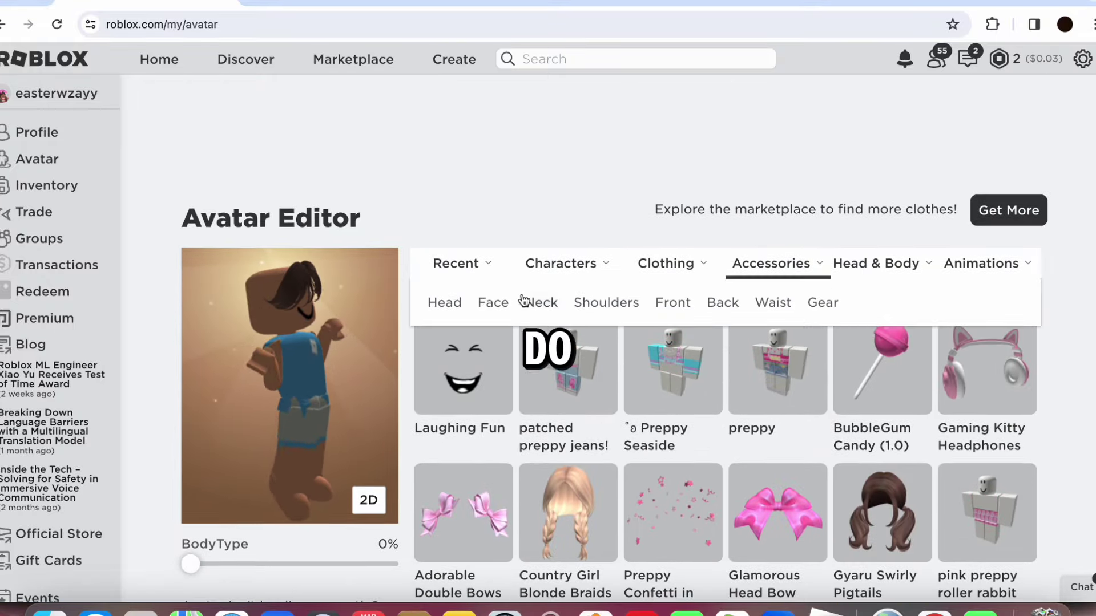
left_click(494, 302)
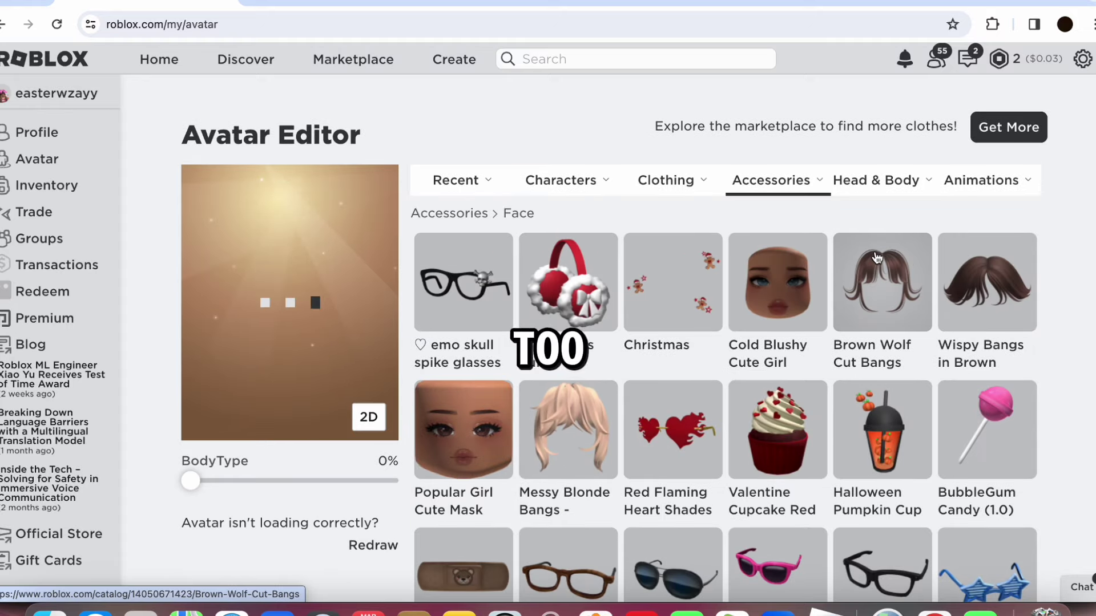
mouse_move(755, 185)
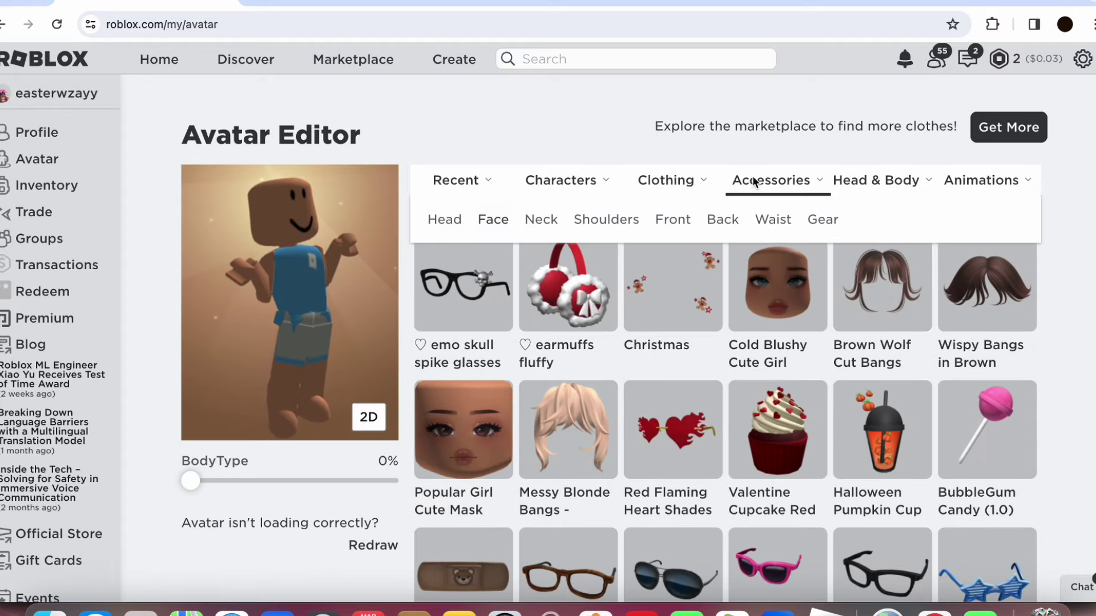
mouse_move(905, 196)
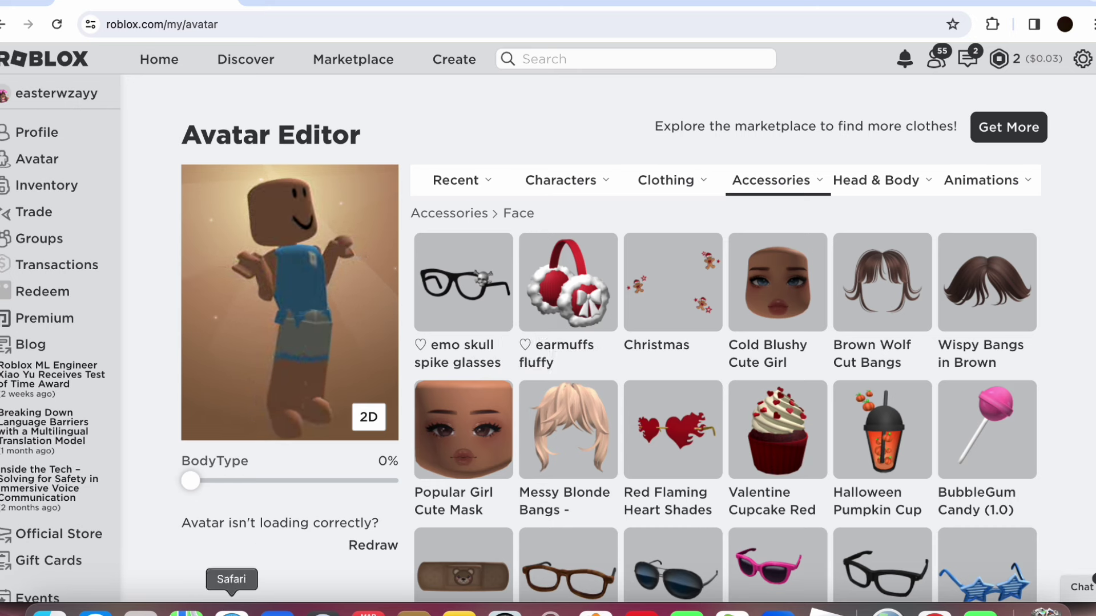
Step: Generate a random number from 1 to 10 with Google's number generator in Safari, then return to the avatar editor in Chrome
left_click(231, 612)
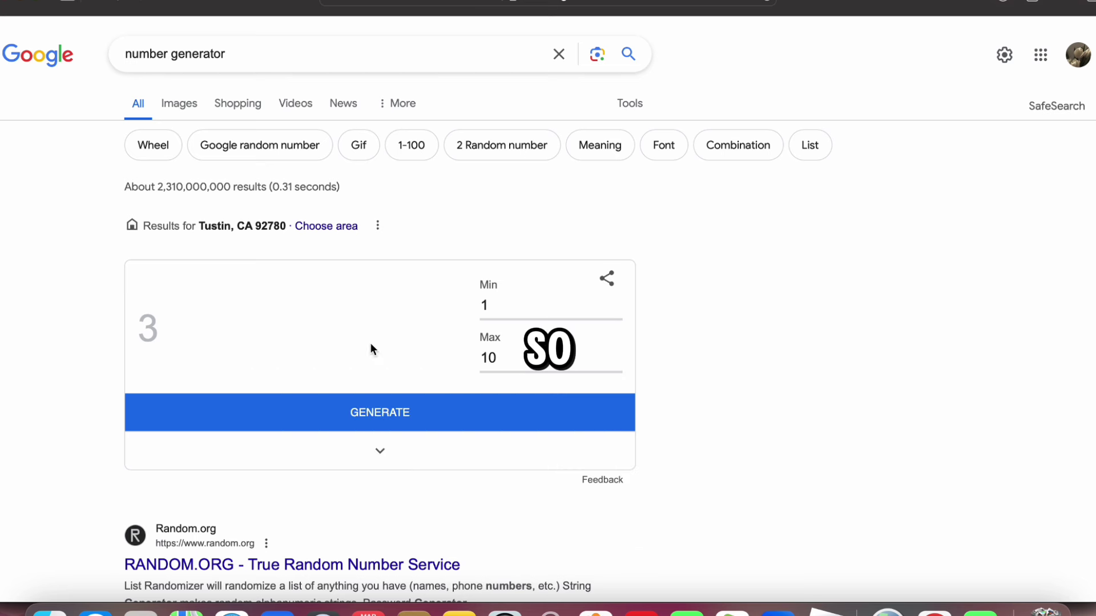
left_click(443, 408)
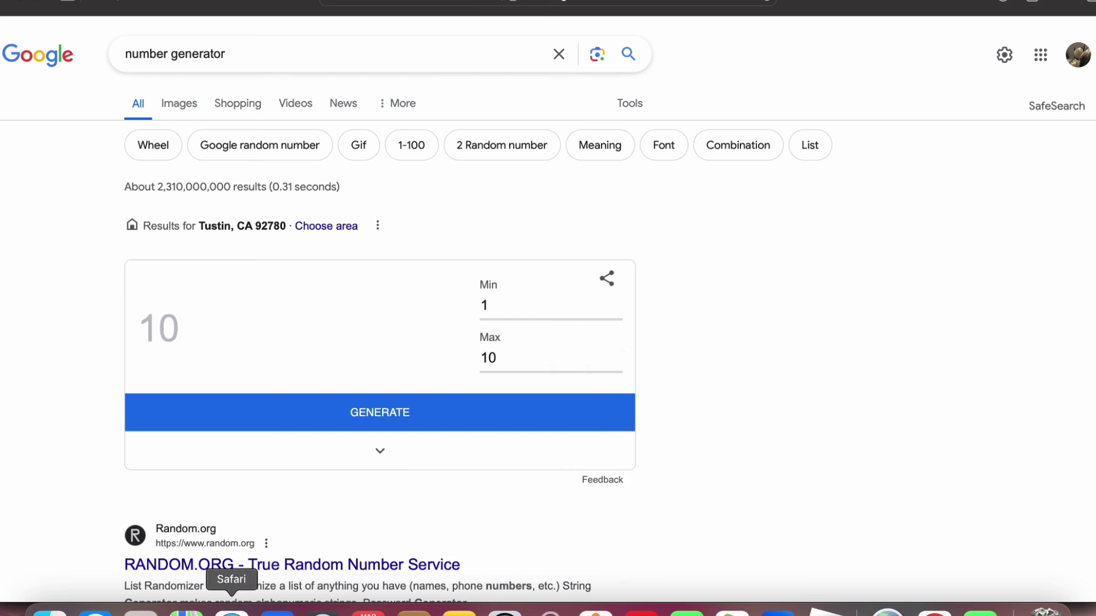
left_click(942, 609)
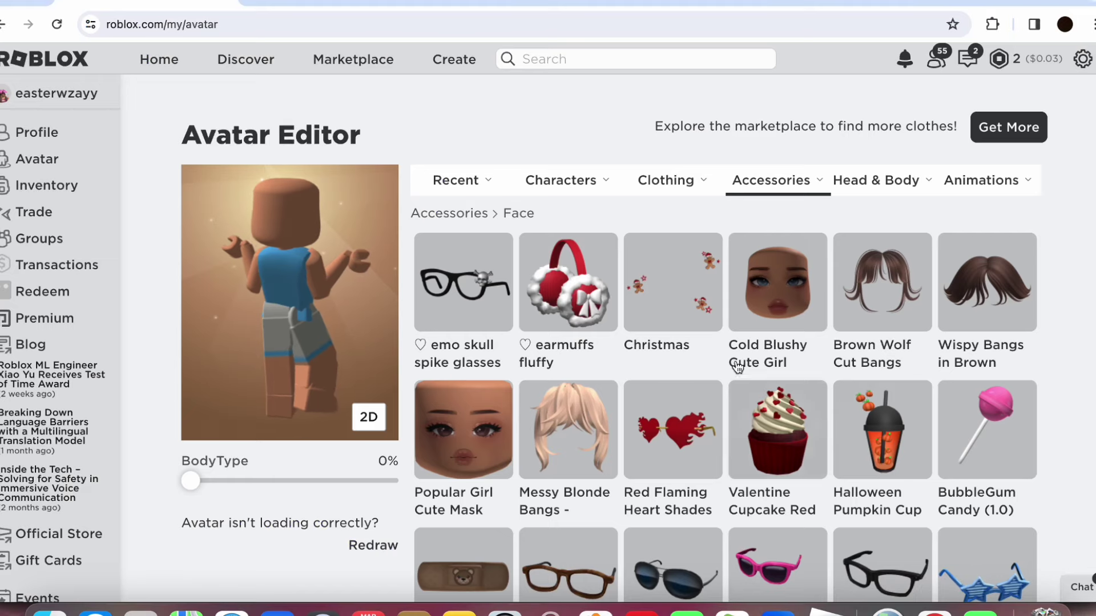
Step: Open the hair category and equip the tenth item, the City Life Woman short bob
scroll(742, 379, "down", 3)
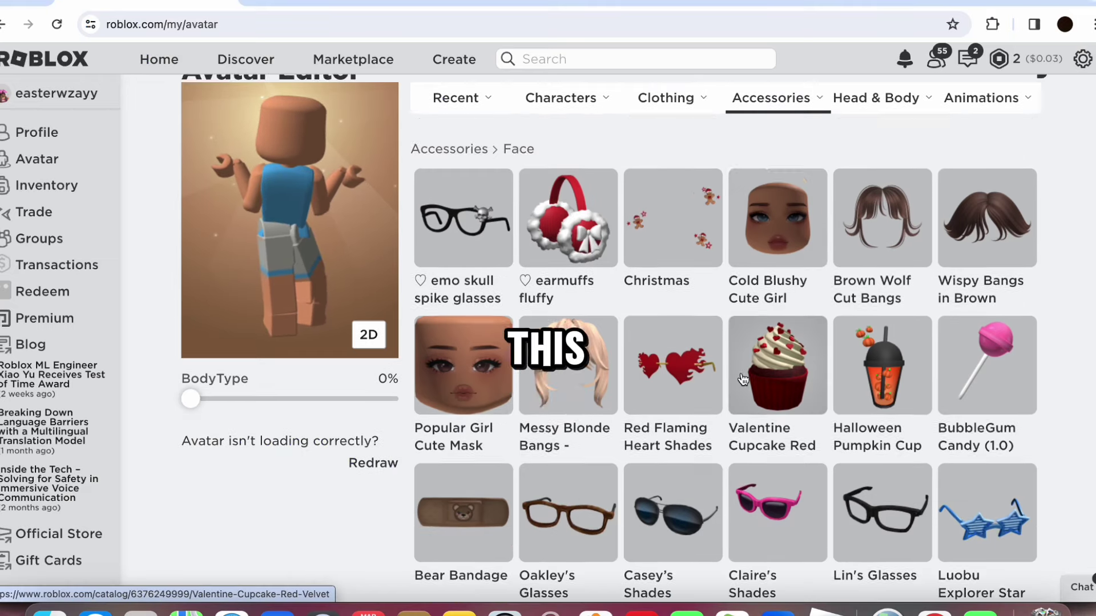
scroll(742, 380, "up", 3)
mouse_move(874, 264)
left_click(575, 303)
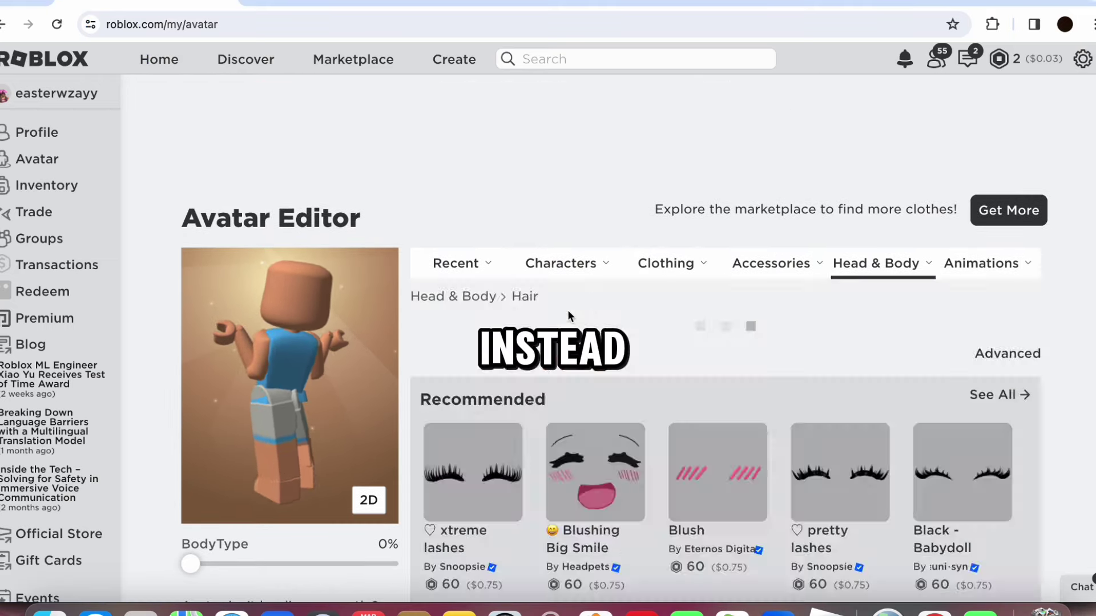
scroll(612, 311, "down", 15)
scroll(612, 310, "up", 15)
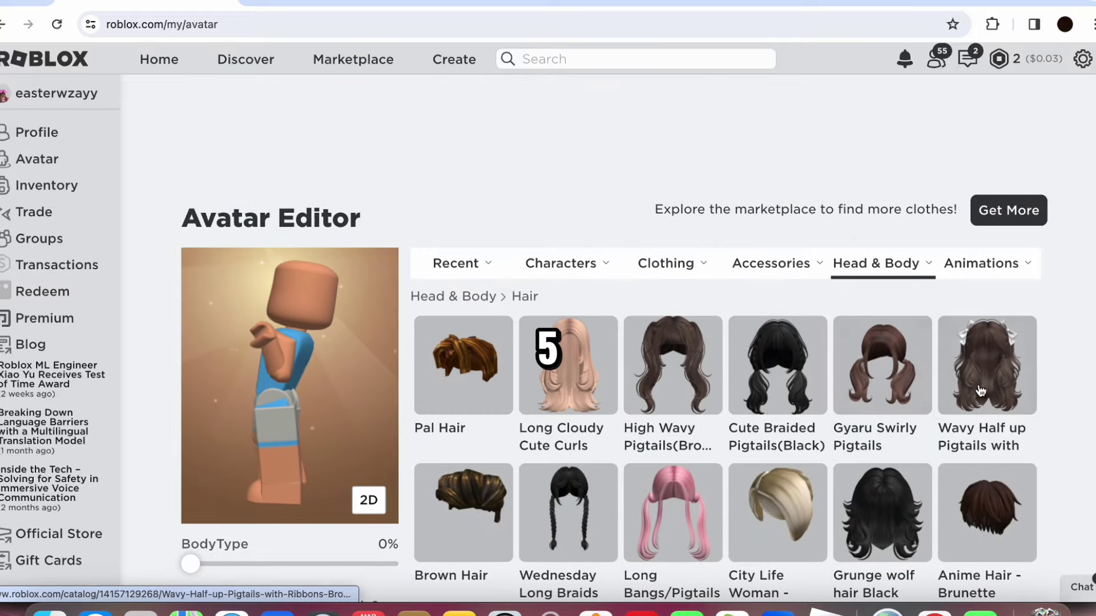
scroll(433, 425, "down", 5)
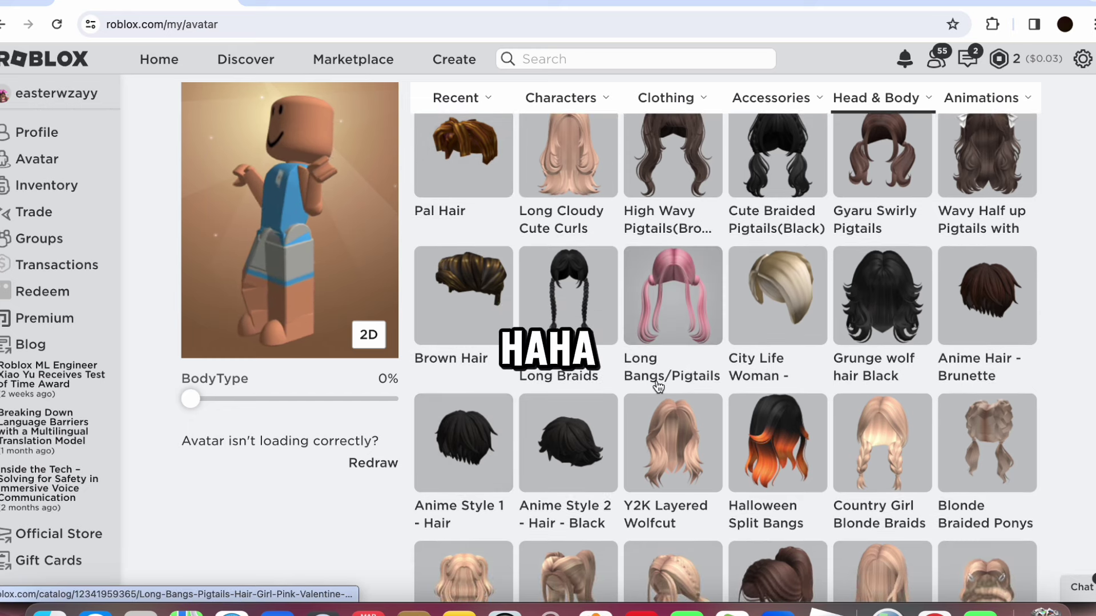
left_click(774, 310)
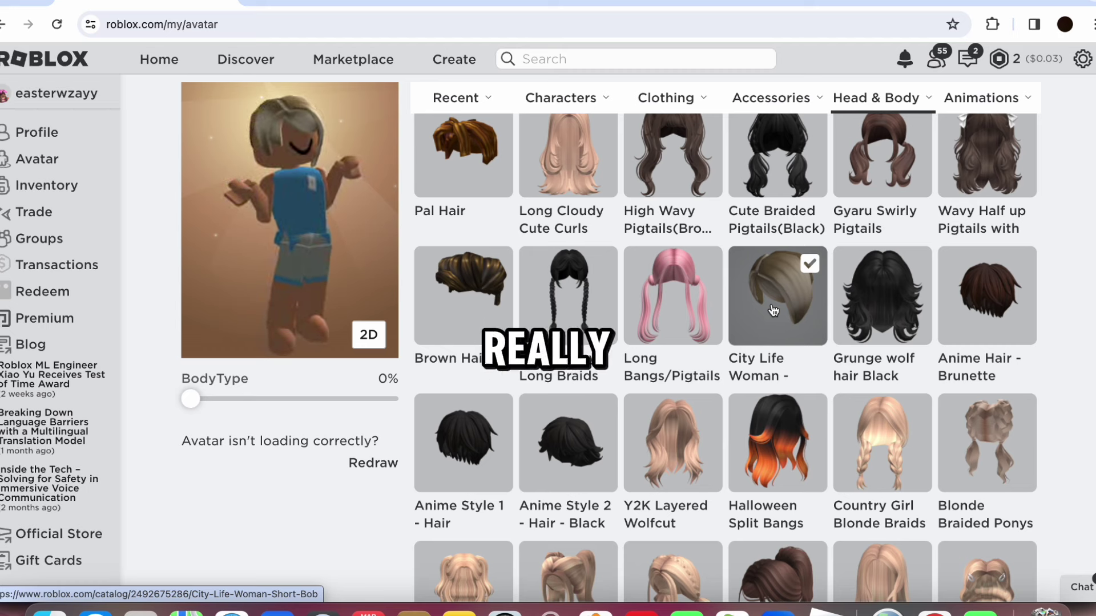
Step: Draw another random number from 1 to 10 in Safari and switch back to Chrome
mouse_move(469, 90)
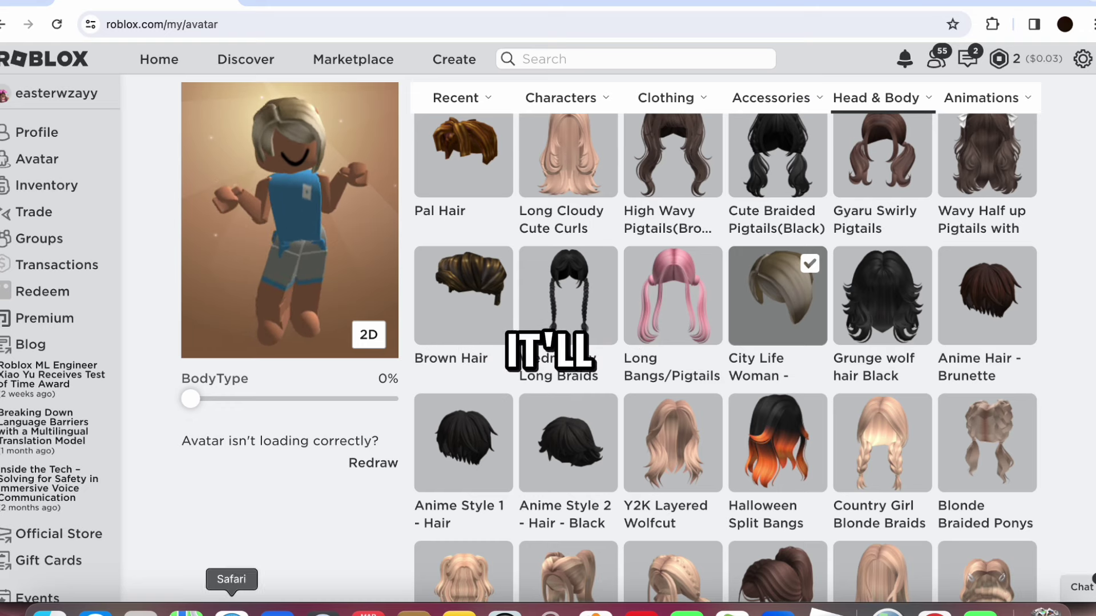
left_click(231, 612)
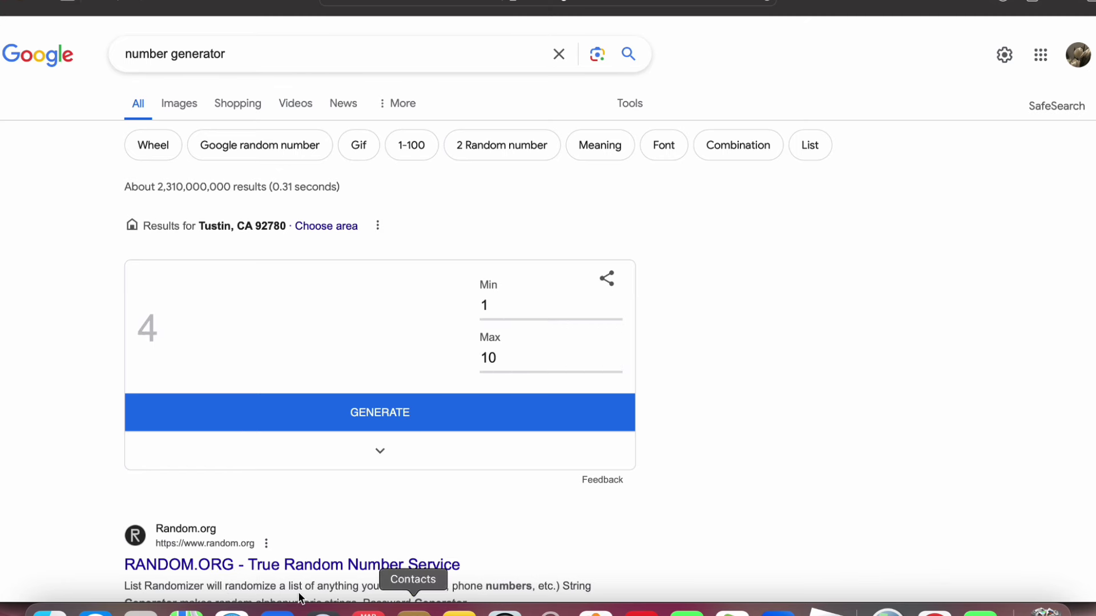
left_click(934, 612)
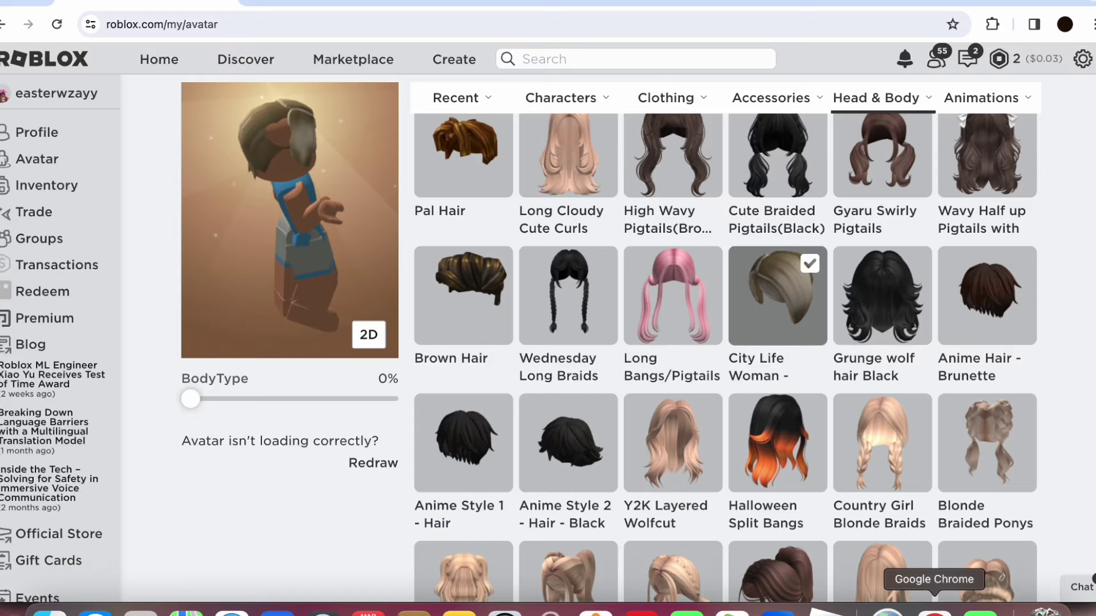
Step: Open the classic faces, equip the fourth one, Laughing Fun, and rotate the avatar preview to check it
scroll(656, 281, "up", 4)
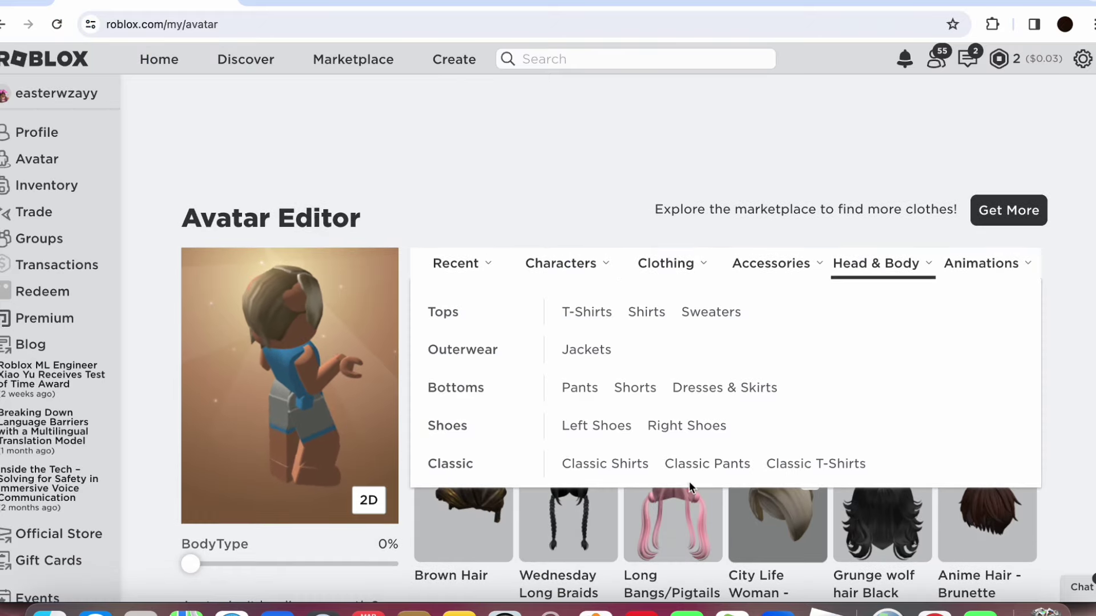
scroll(680, 485, "down", 8)
scroll(679, 485, "up", 10)
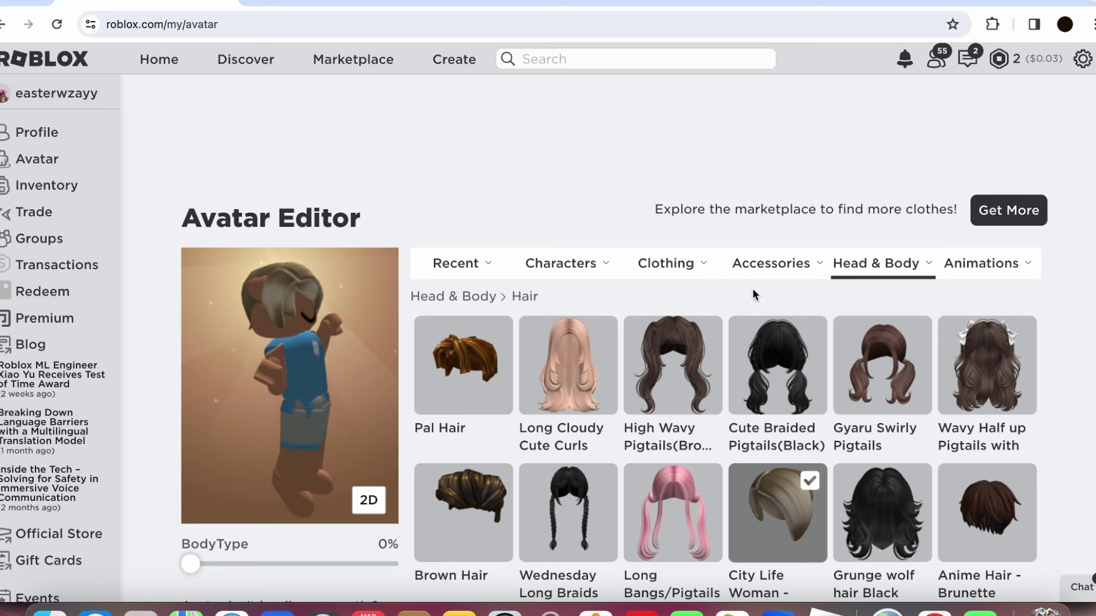
mouse_move(694, 314)
left_click(747, 310)
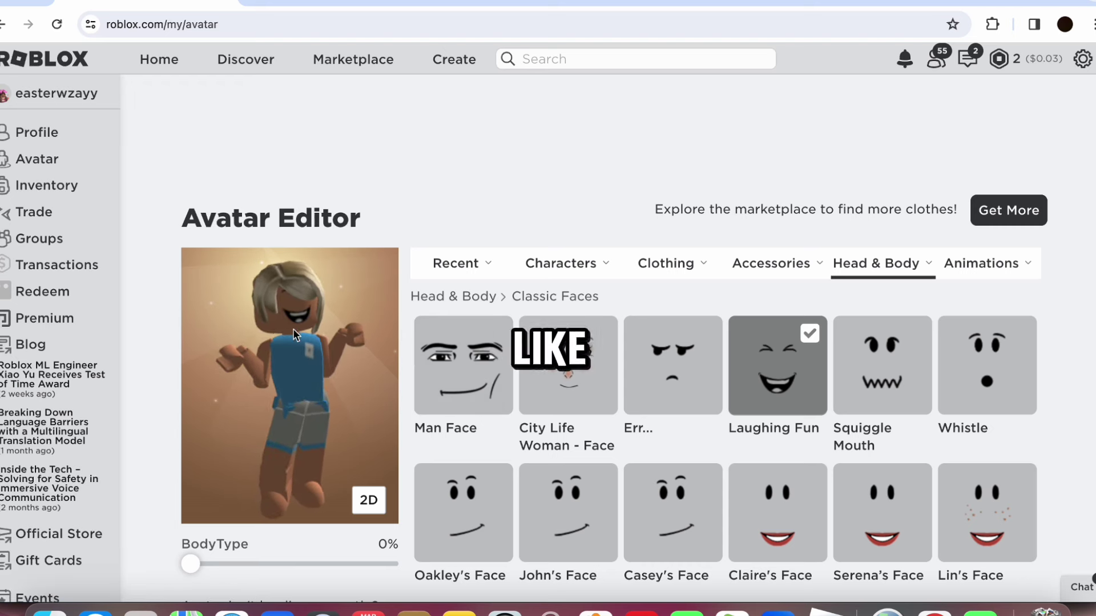
left_click_drag(330, 310, 170, 307)
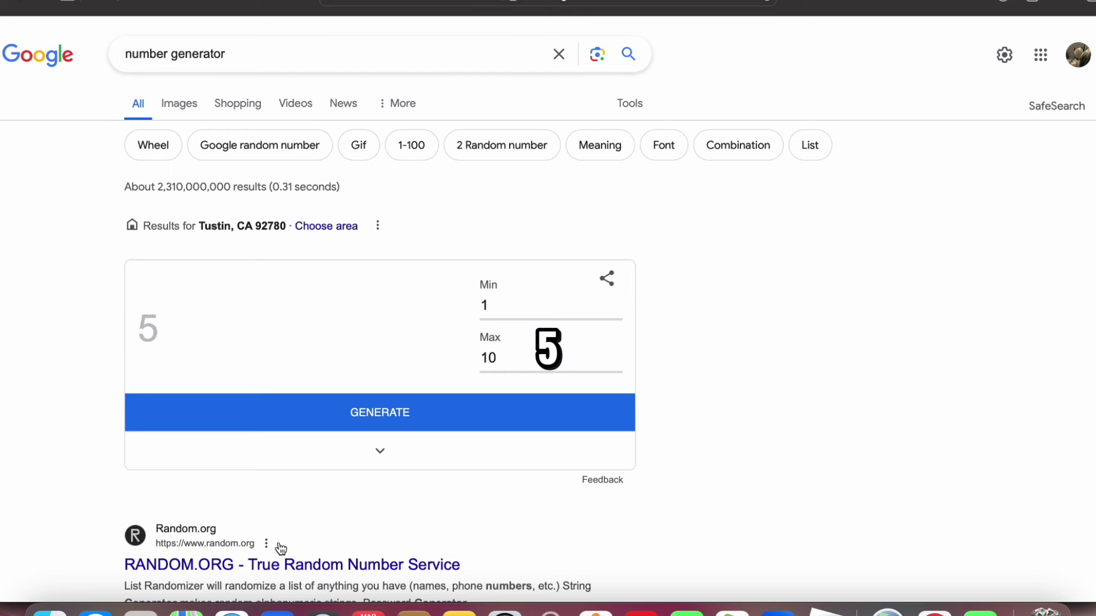
Step: Switch back to the avatar editor in Chrome and open the face accessories
left_click(936, 610)
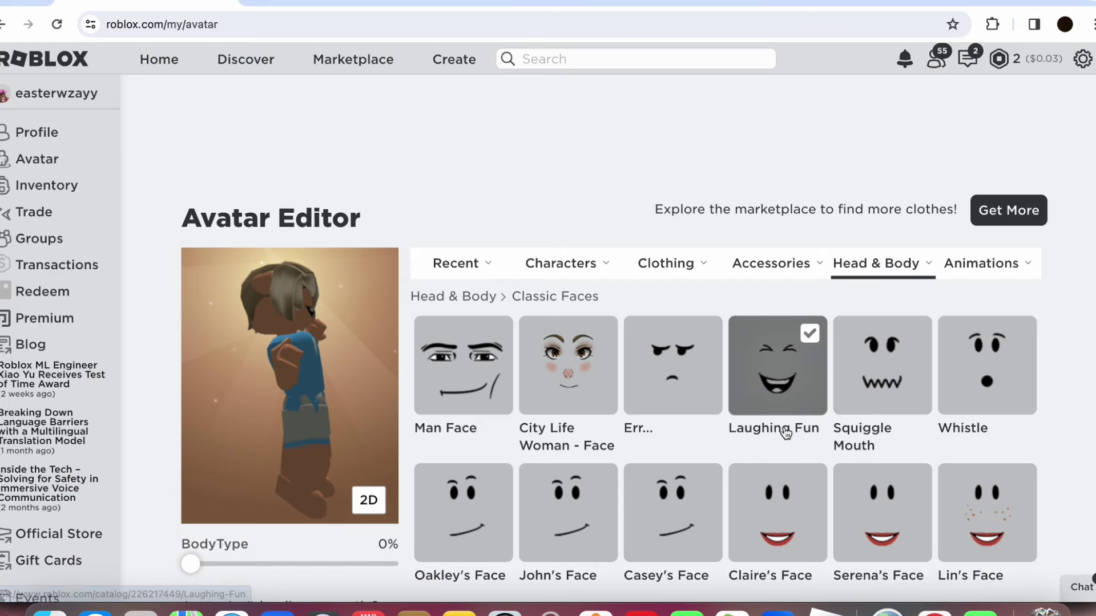
mouse_move(881, 276)
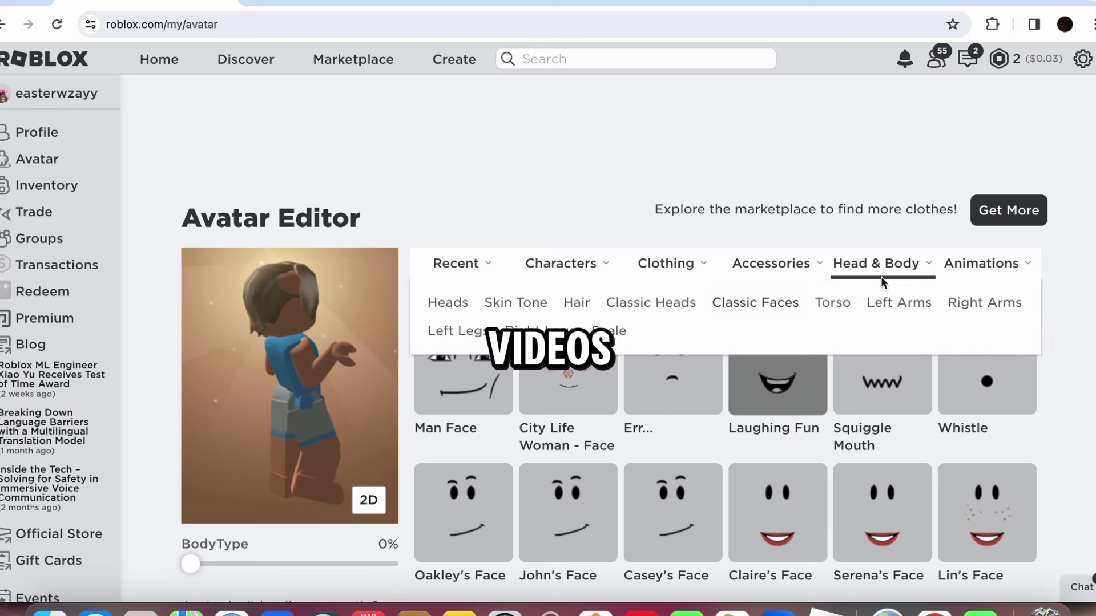
mouse_move(787, 276)
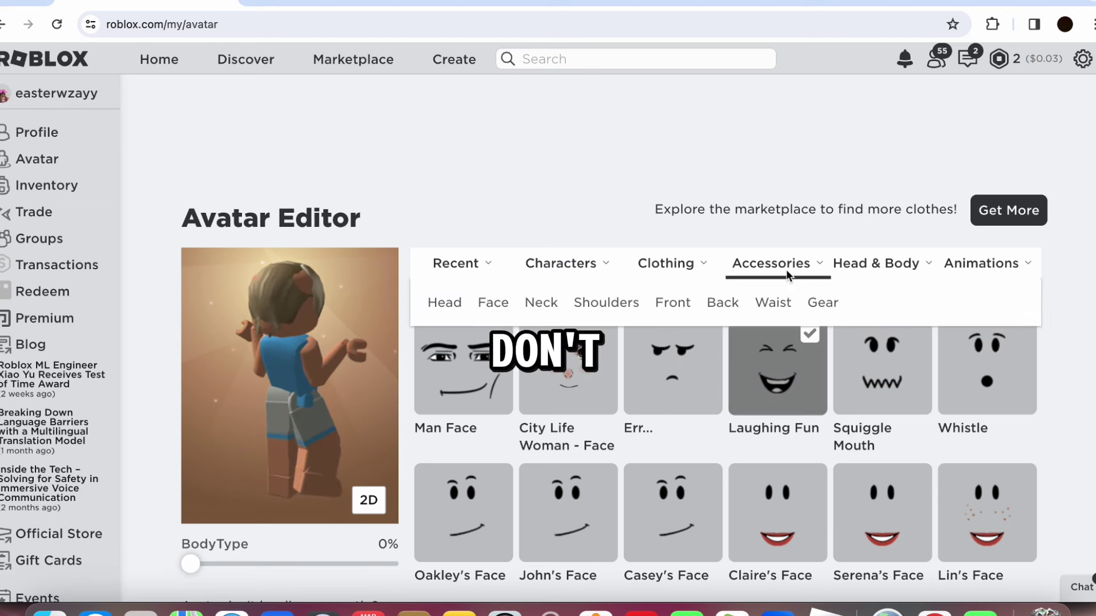
left_click(490, 304)
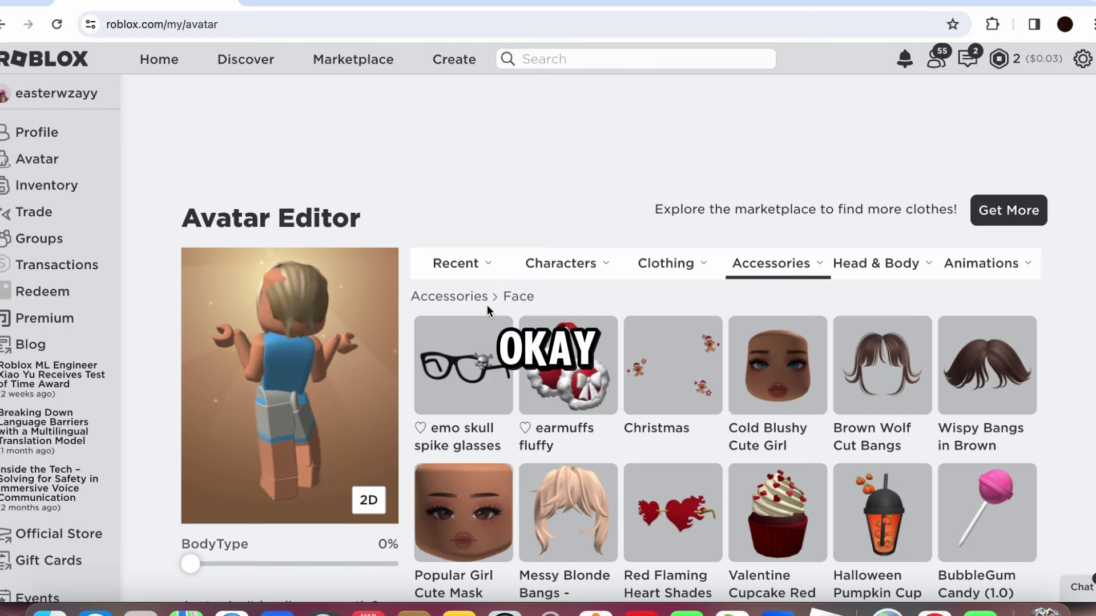
Step: Check the drawn number in Safari, then return to Chrome and equip the fifth face accessory, Brown Wolf Cut Bangs
left_click(231, 610)
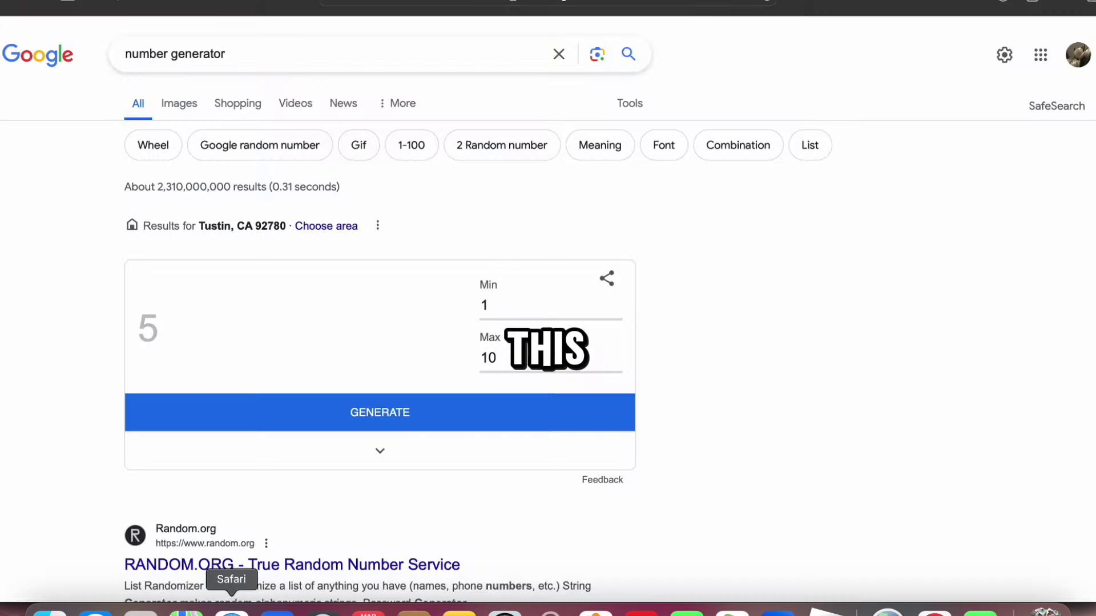
left_click(934, 610)
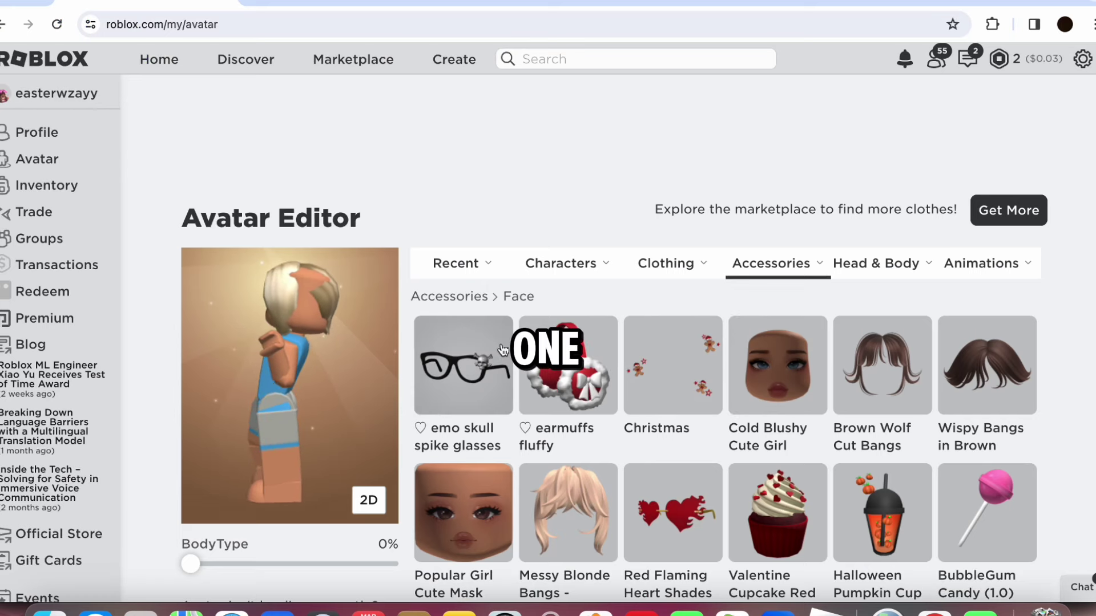
left_click(882, 365)
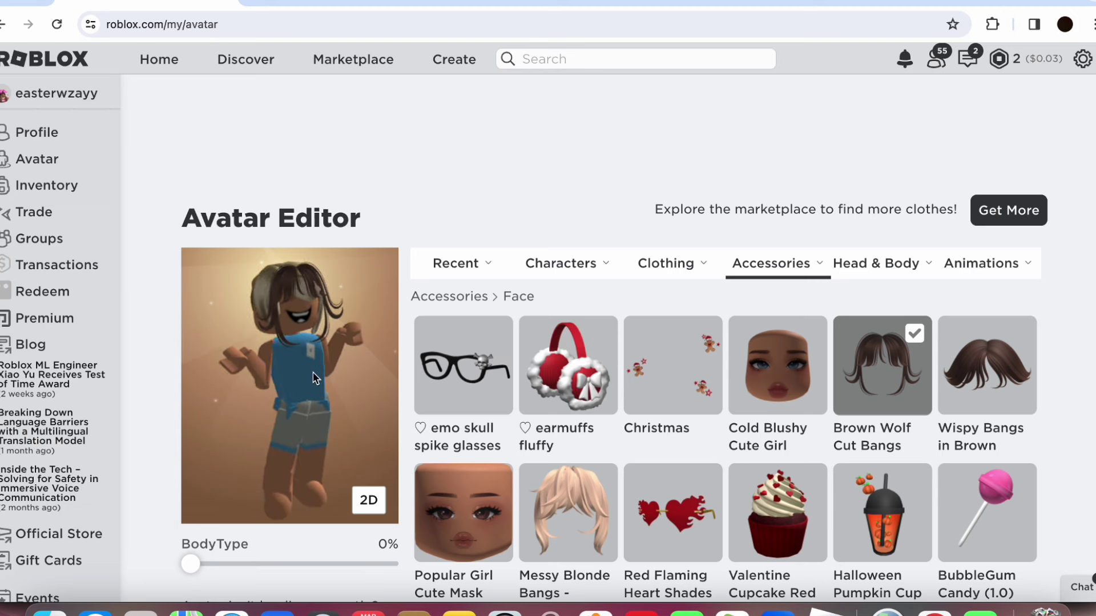
scroll(338, 303, "up", 2)
scroll(343, 297, "down", 3)
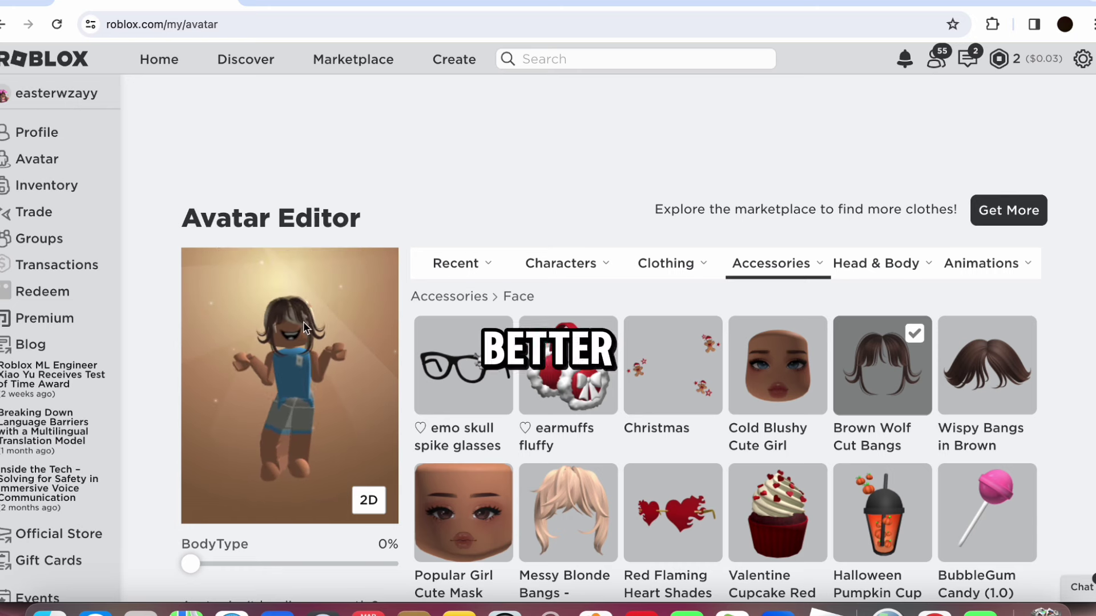
Step: Draw a random number from 1 to 10 in Safari, then equip the eighth head accessory, White Fluffy Cat Hat, in Chrome
left_click(232, 611)
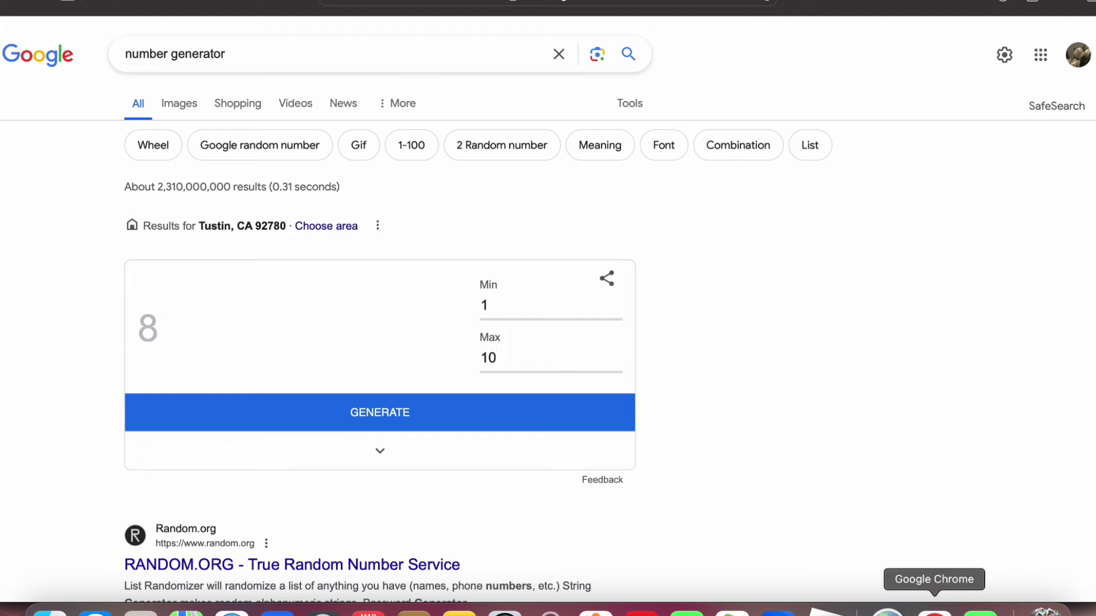
left_click(934, 610)
scroll(710, 317, "down", 1)
mouse_move(770, 126)
left_click(444, 166)
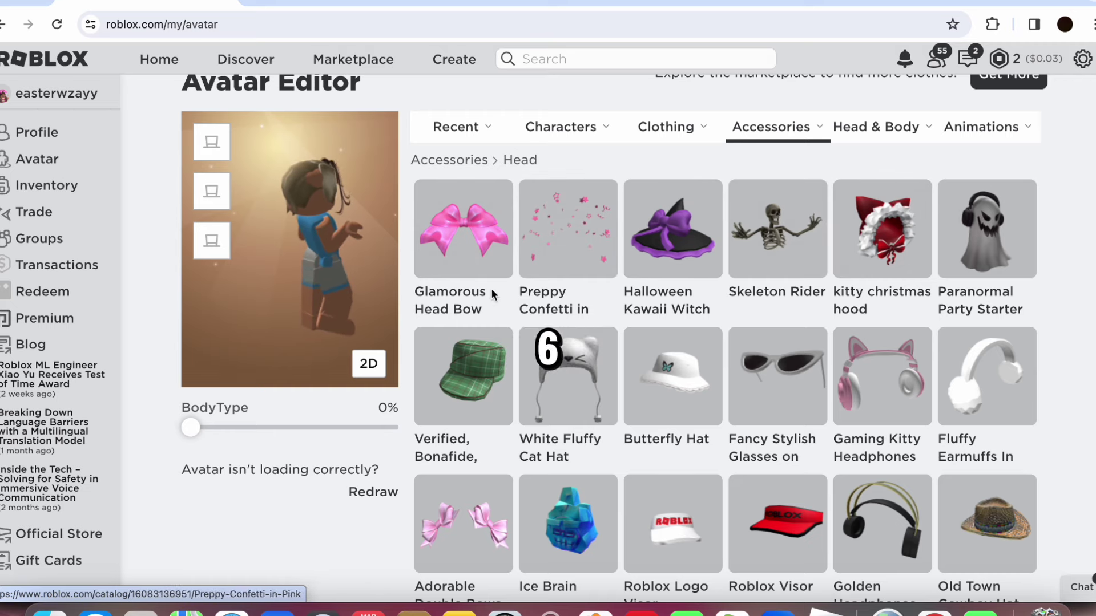
left_click(540, 380)
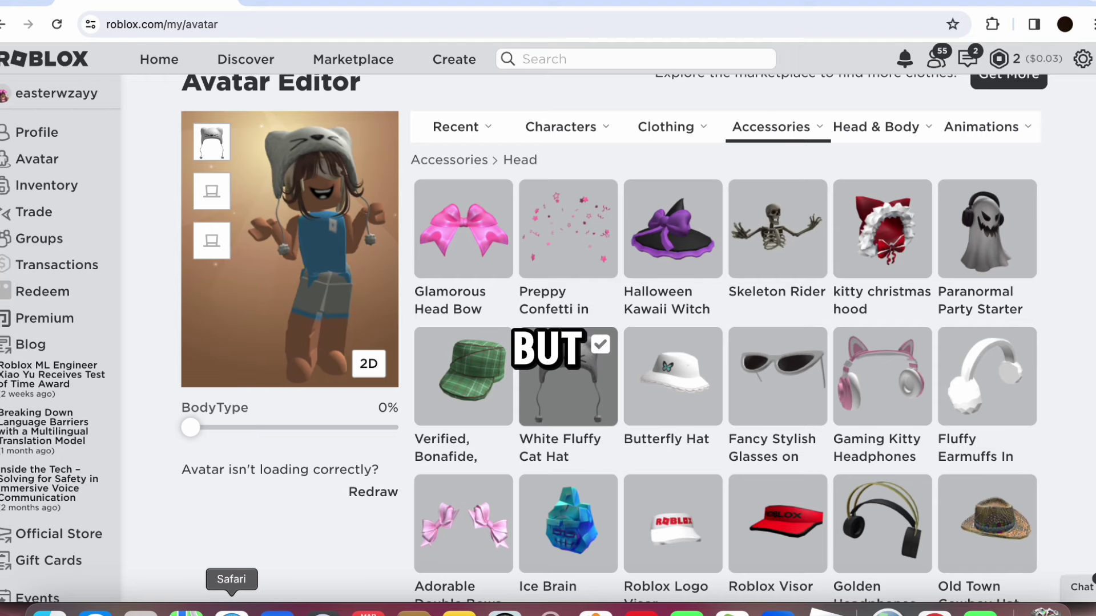
Step: Draw a new random number in Safari, then equip the fifth classic shirt, preppy pjs, in Chrome
left_click(232, 610)
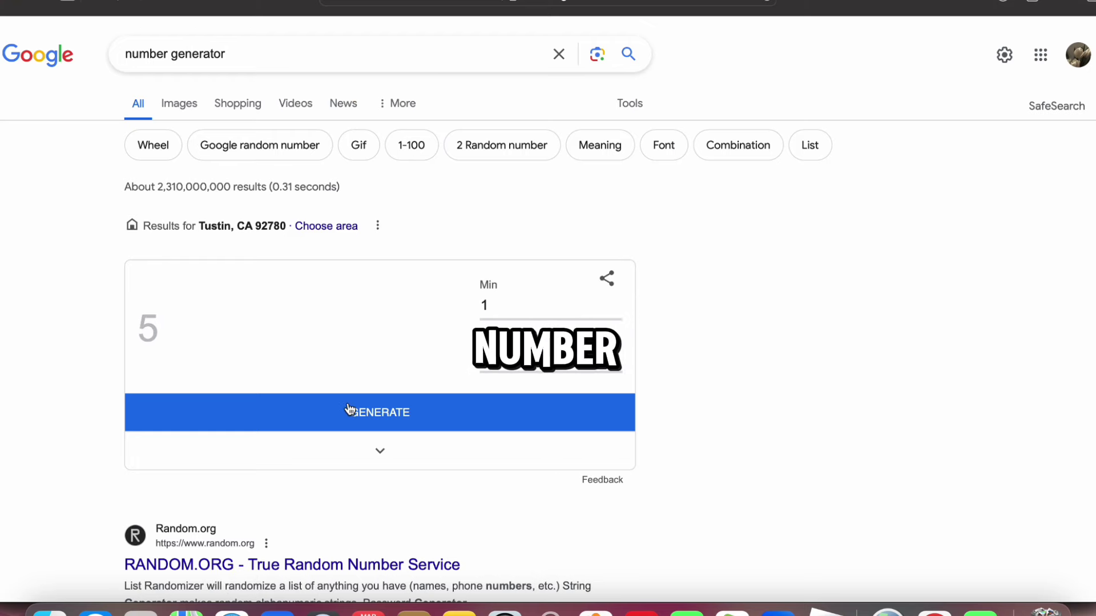
left_click(934, 610)
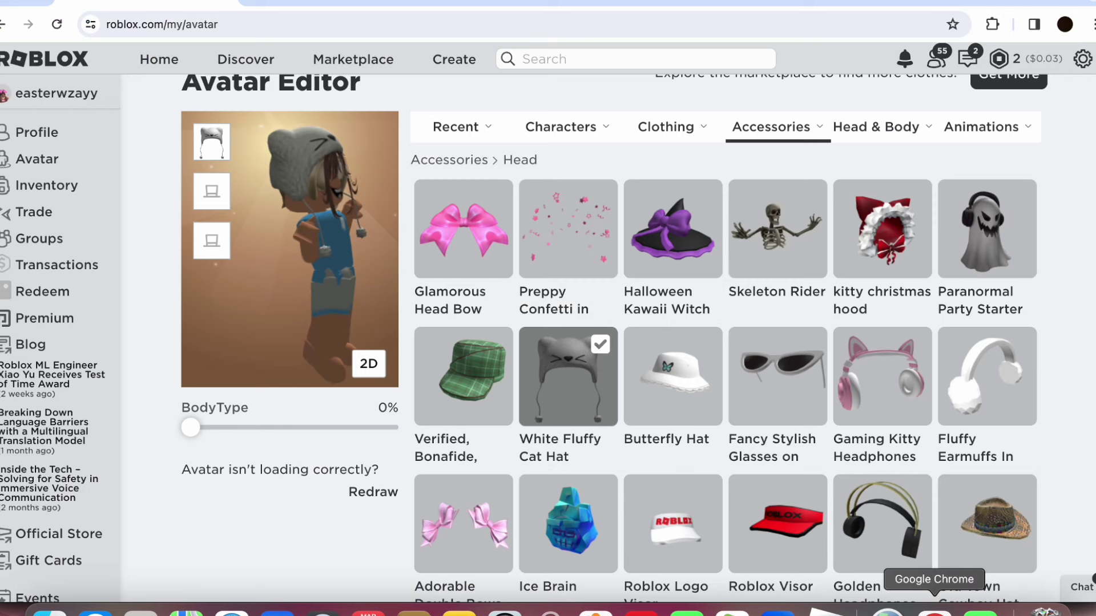
left_click_drag(289, 245, 245, 241)
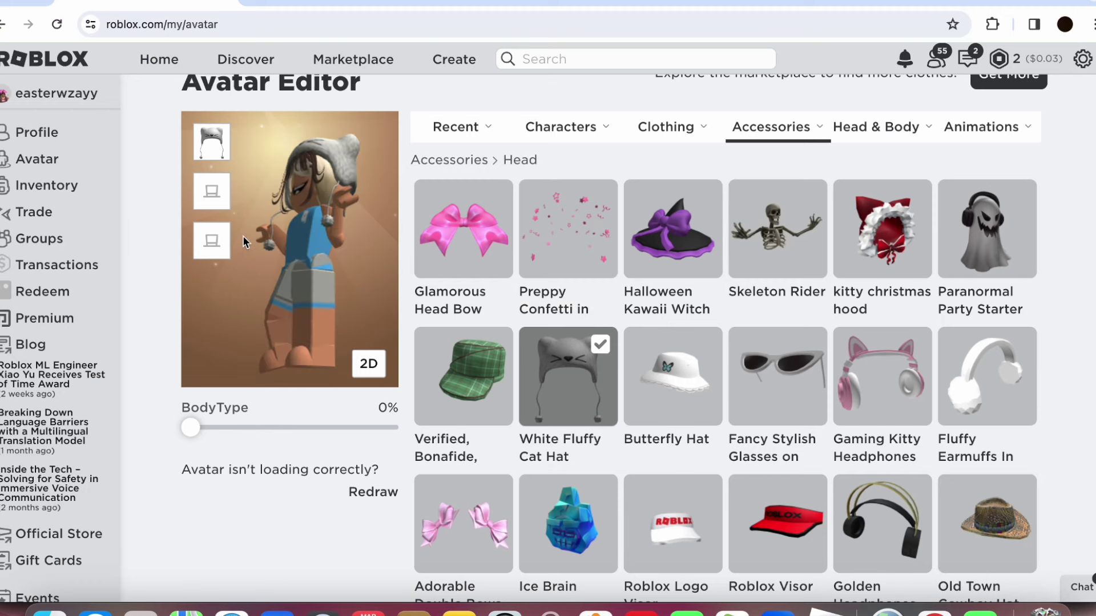
mouse_move(679, 133)
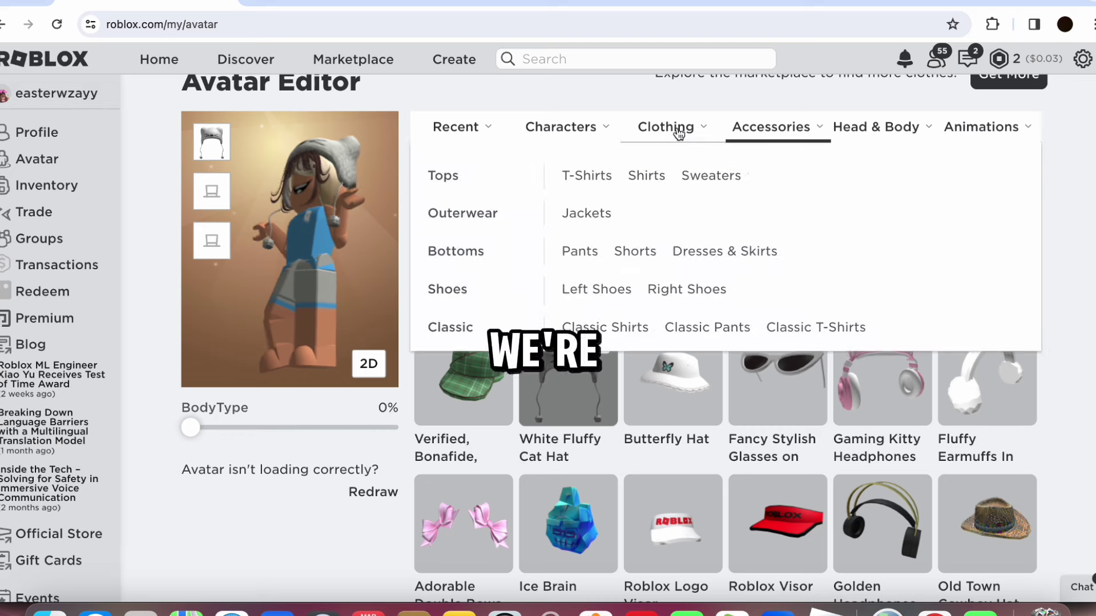
left_click(622, 328)
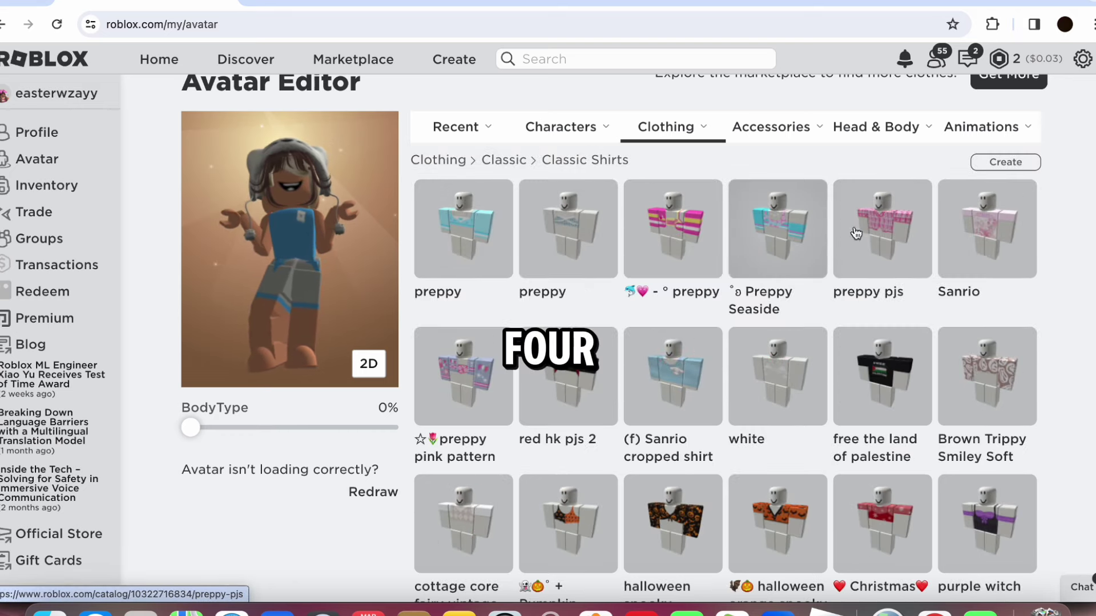
left_click(863, 243)
Step: Draw another number in Safari, then equip the eighth classic pants, patched preppy jeans, in Chrome
left_click(231, 608)
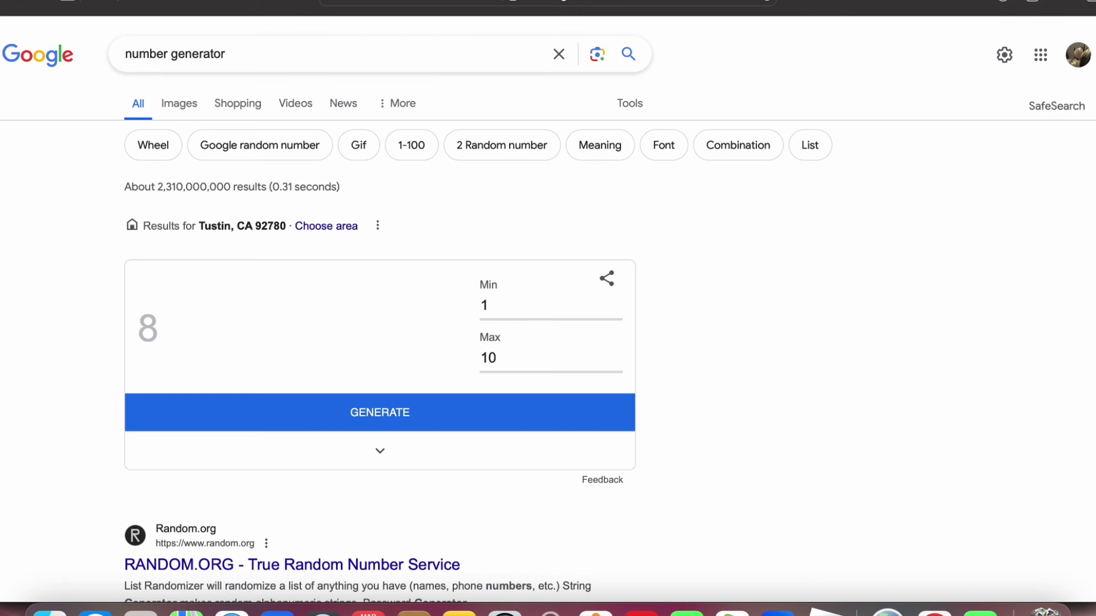
left_click(934, 610)
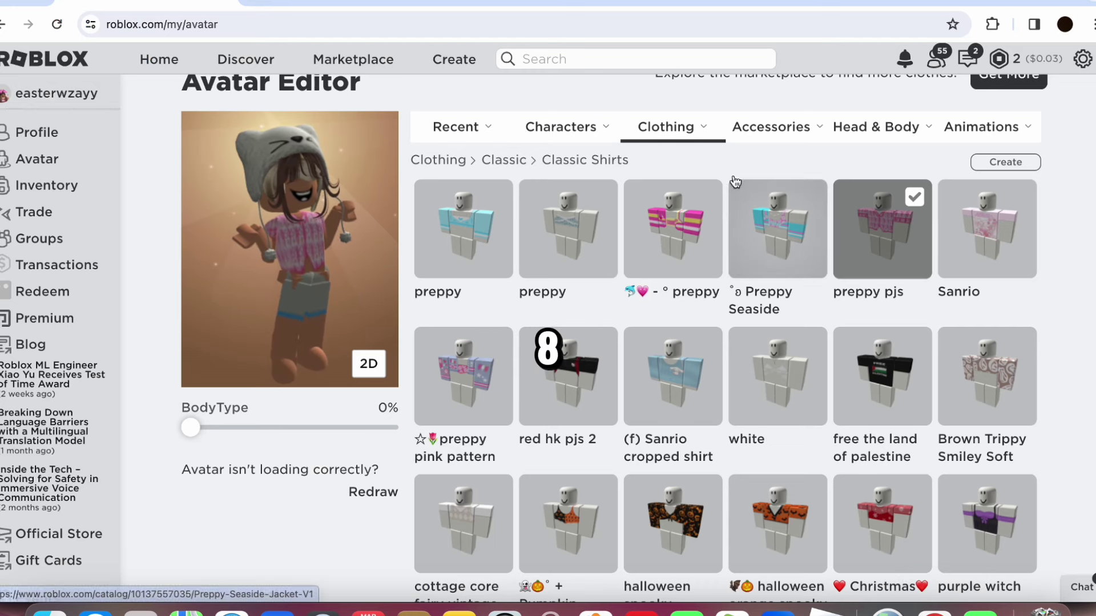
mouse_move(694, 157)
left_click(697, 323)
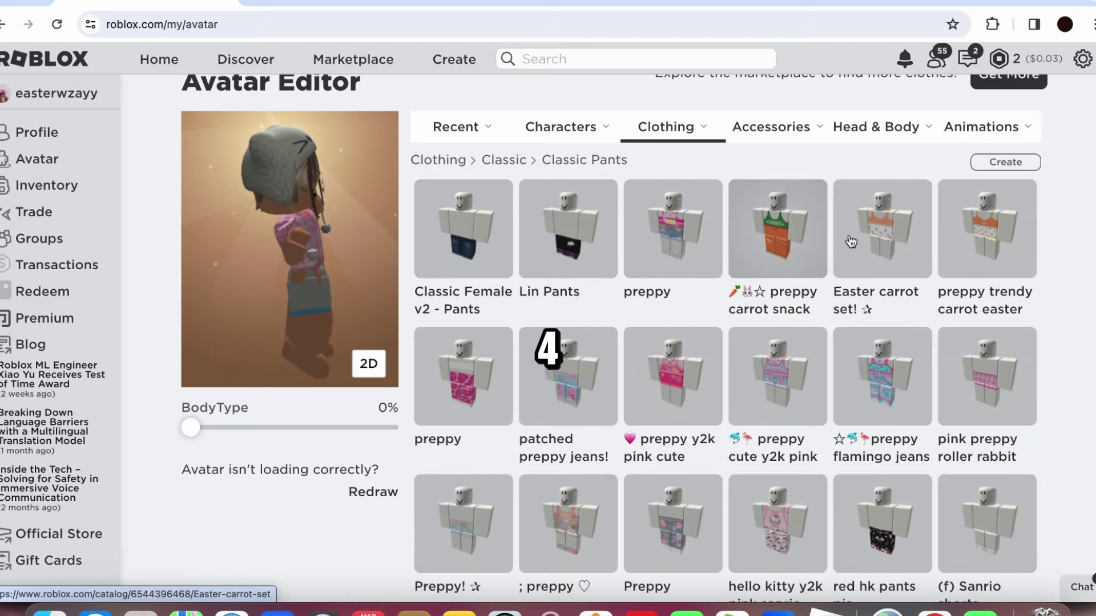
left_click(568, 377)
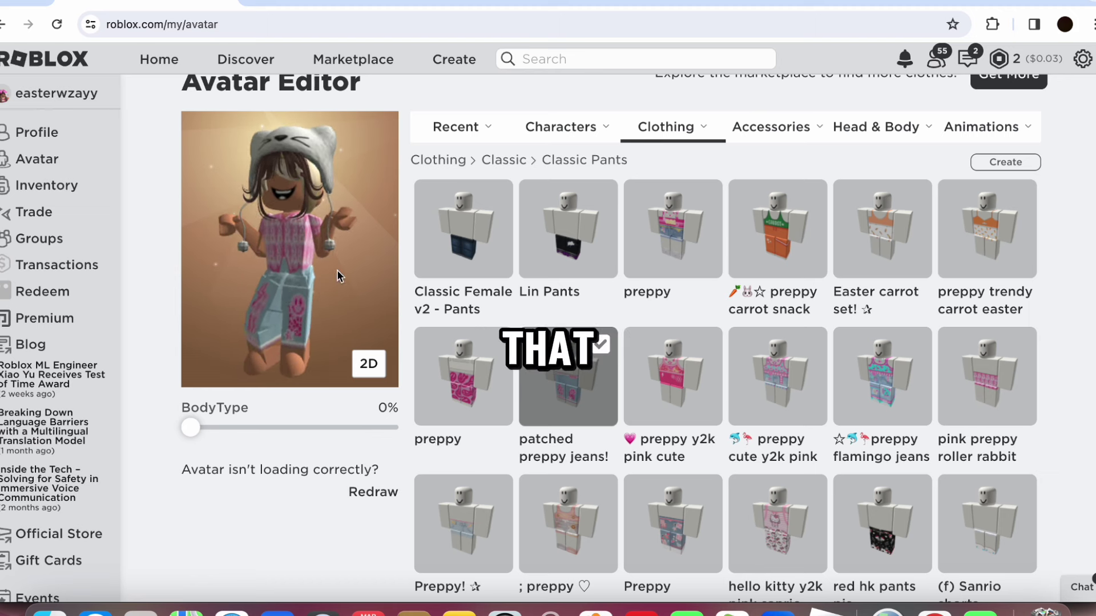
Step: Draw one more random number in Safari, then open the jackets in Chrome and equip the White jacket
left_click(232, 611)
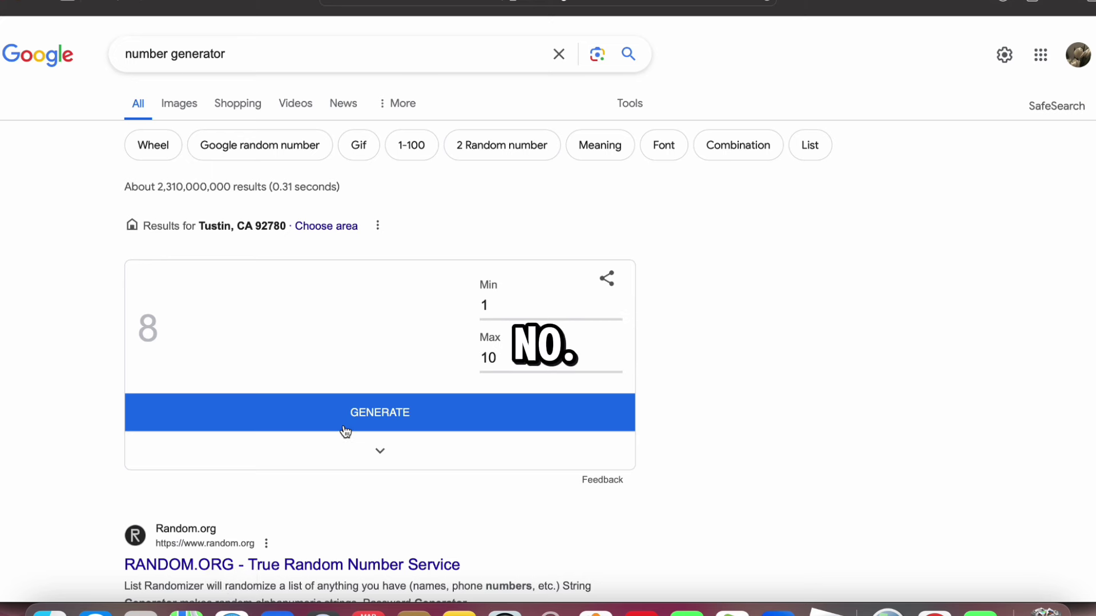
left_click(934, 612)
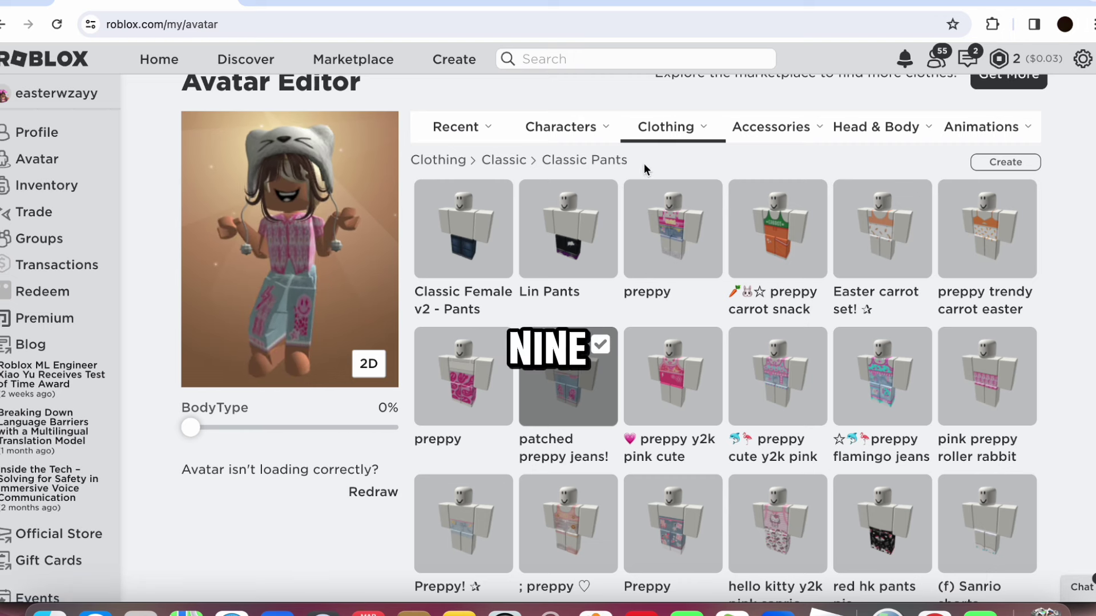
mouse_move(759, 137)
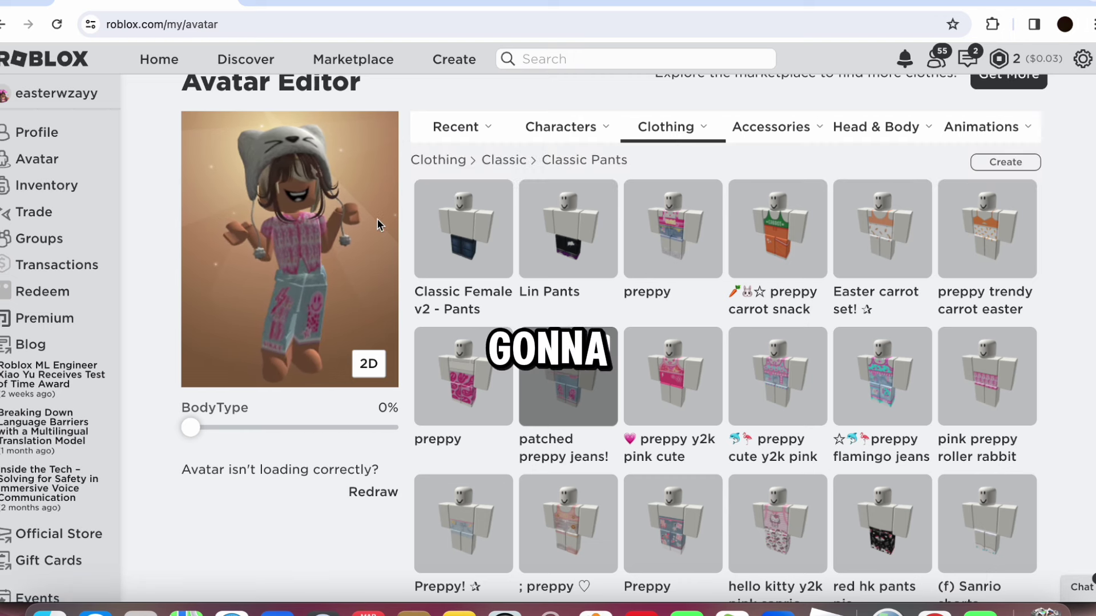
mouse_move(669, 139)
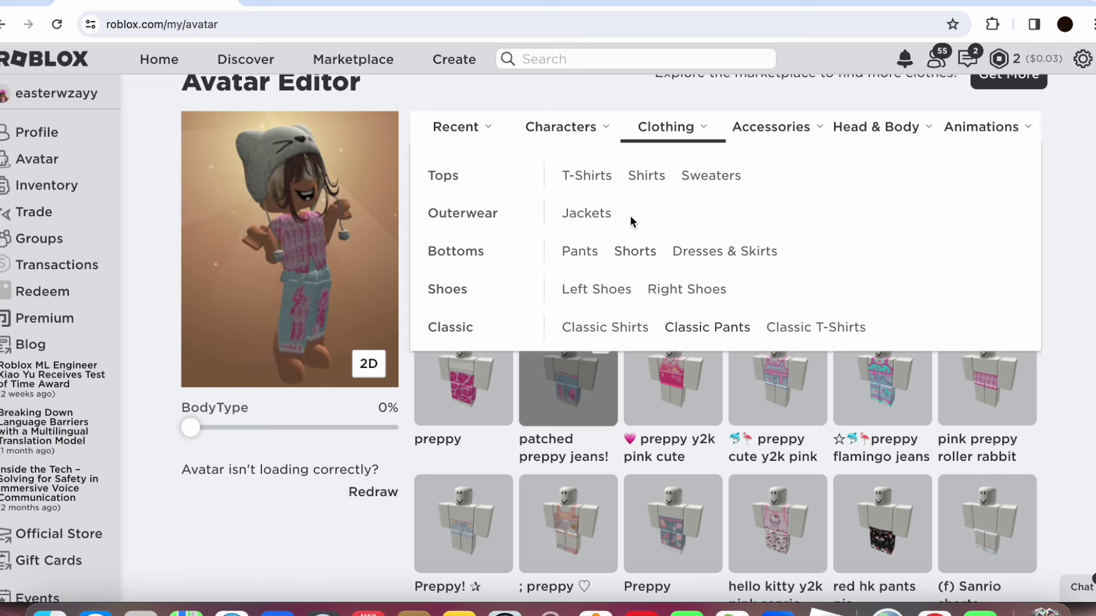
left_click(598, 213)
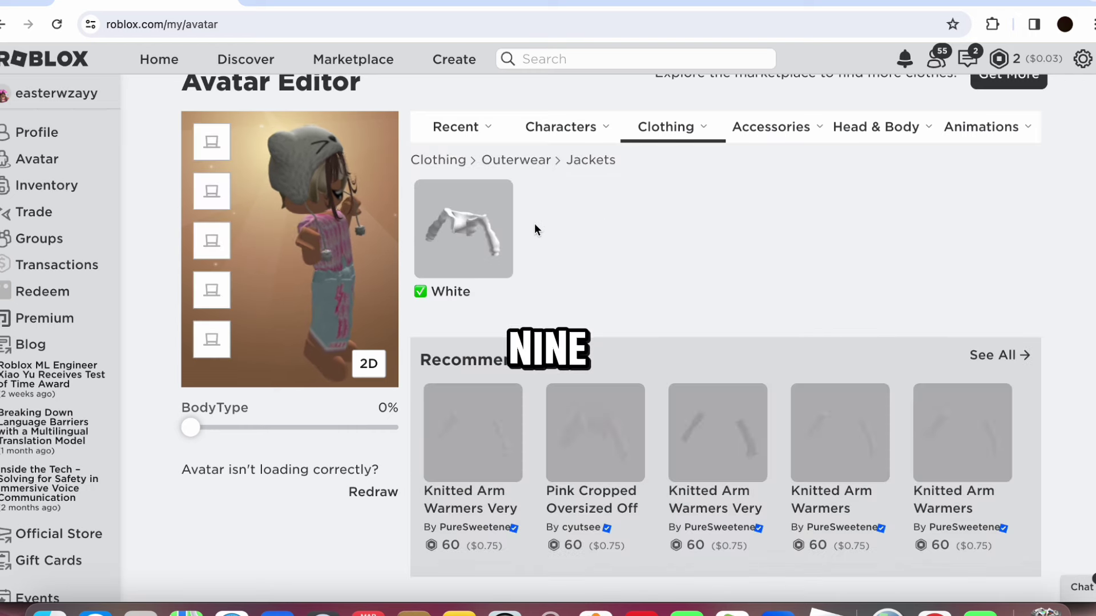
left_click(500, 229)
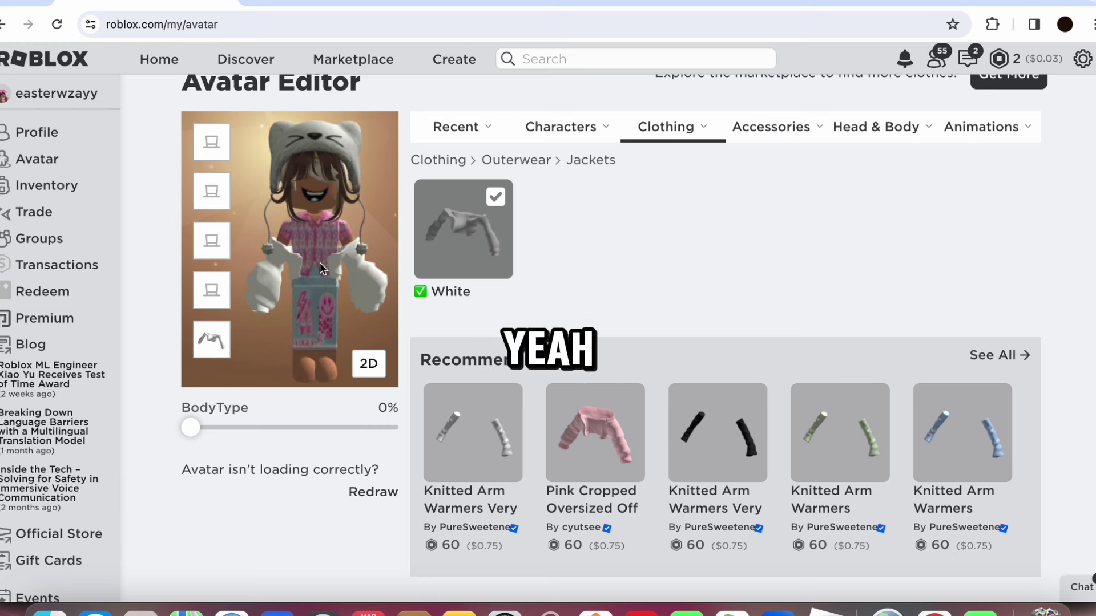
Step: Switch the avatar preview to 2D and open its image in a separate browser tab to examine the outfit up close
mouse_move(737, 139)
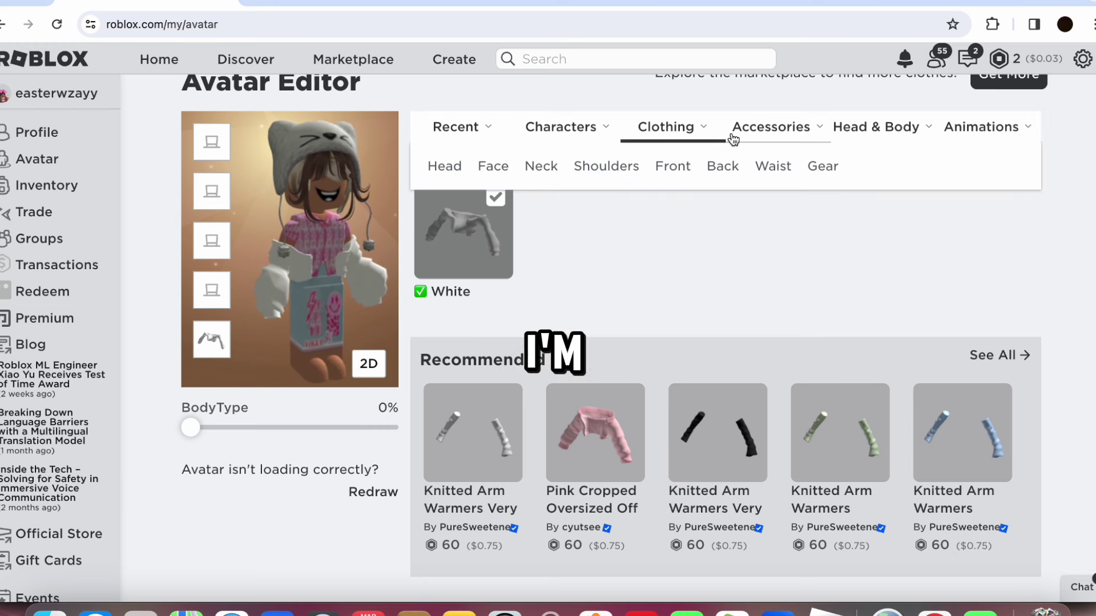
left_click(747, 137)
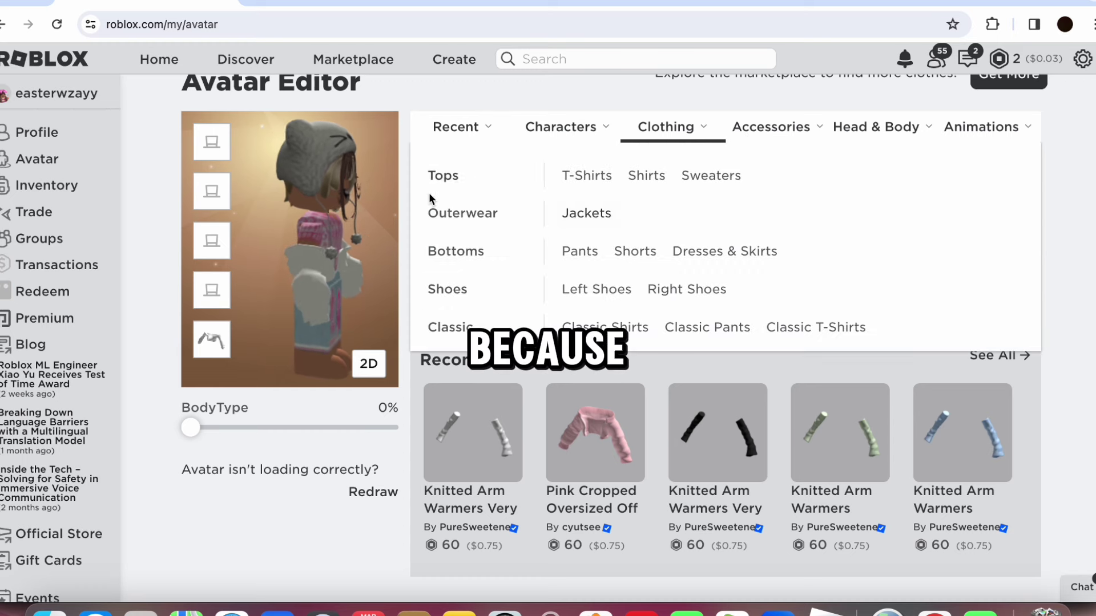
left_click(382, 366)
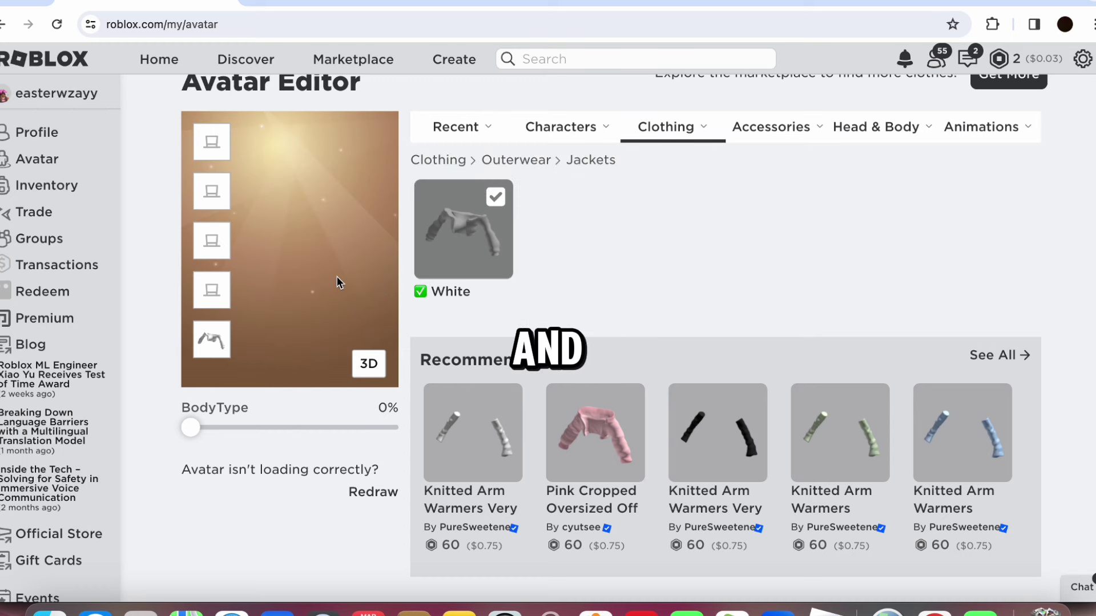
left_click_drag(336, 276, 331, 3)
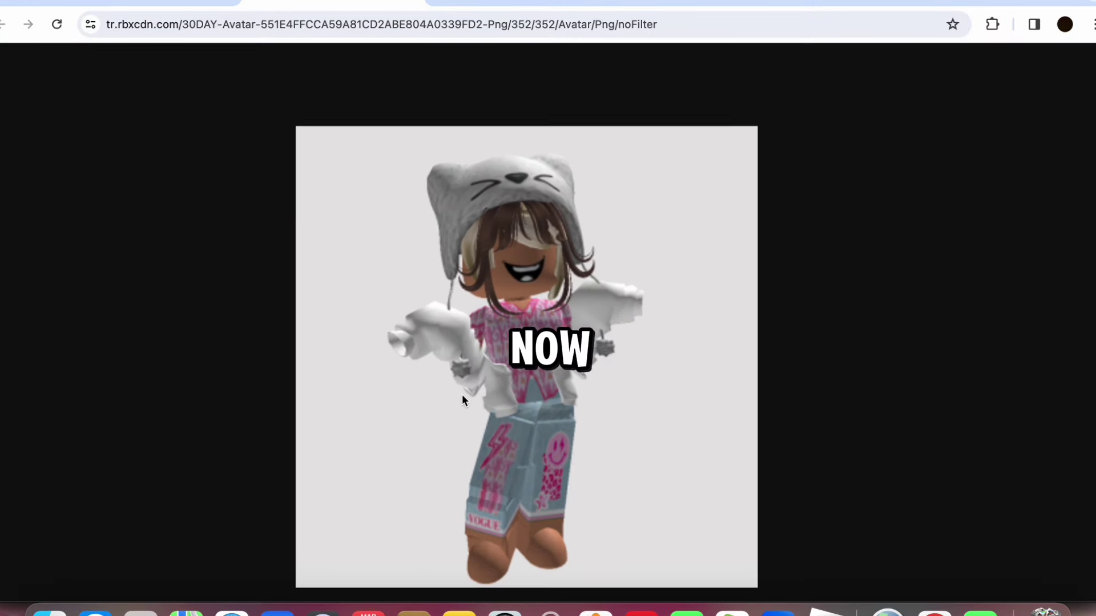
scroll(467, 376, "up", 3)
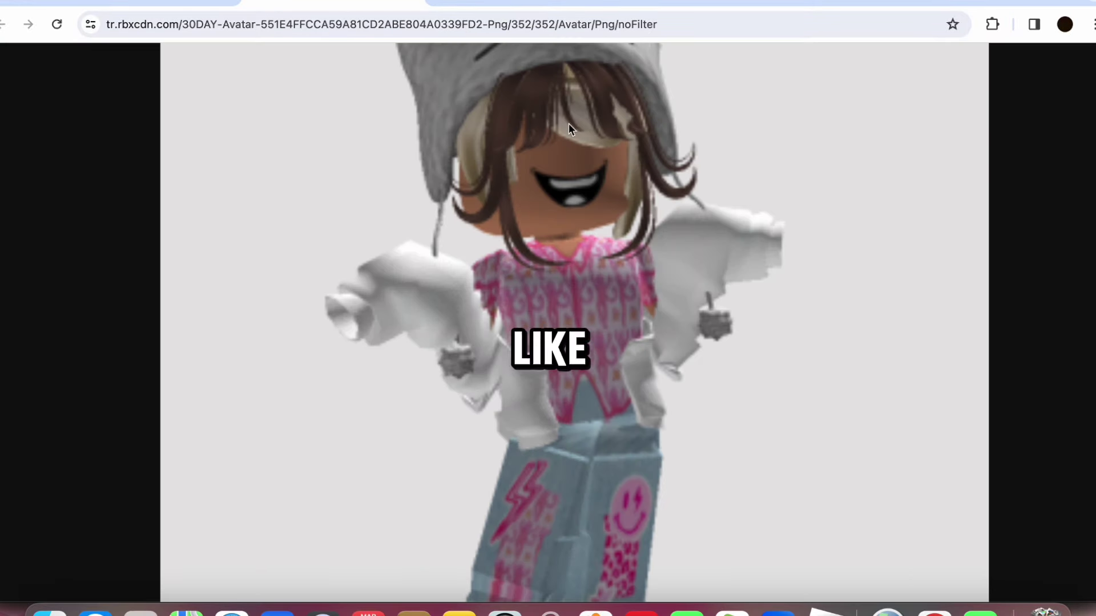
scroll(631, 87, "down", 5)
scroll(488, 283, "up", 4)
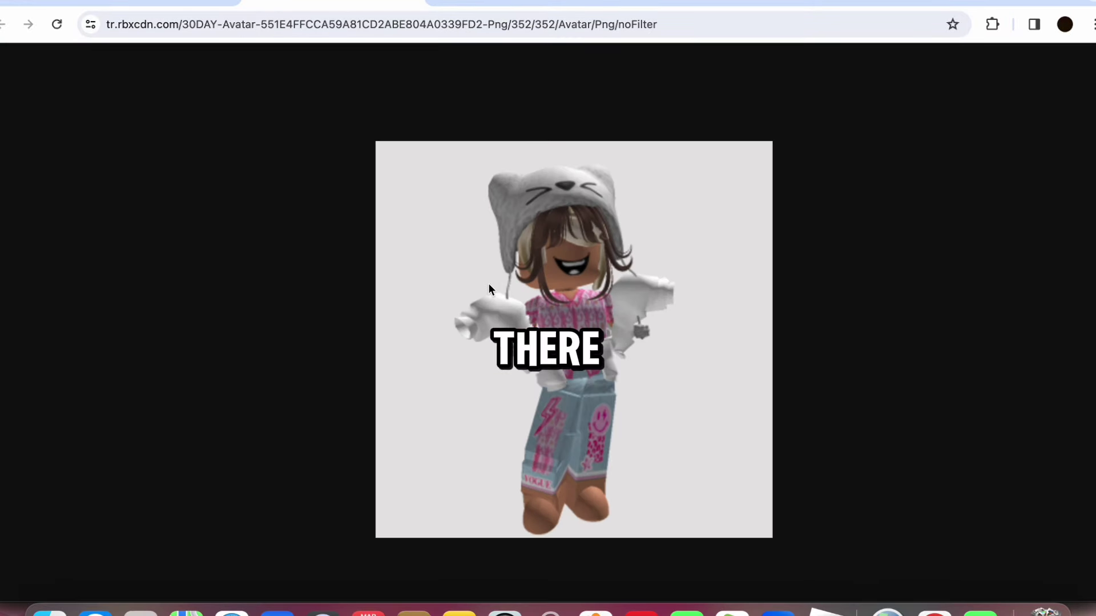
scroll(595, 255, "up", 3)
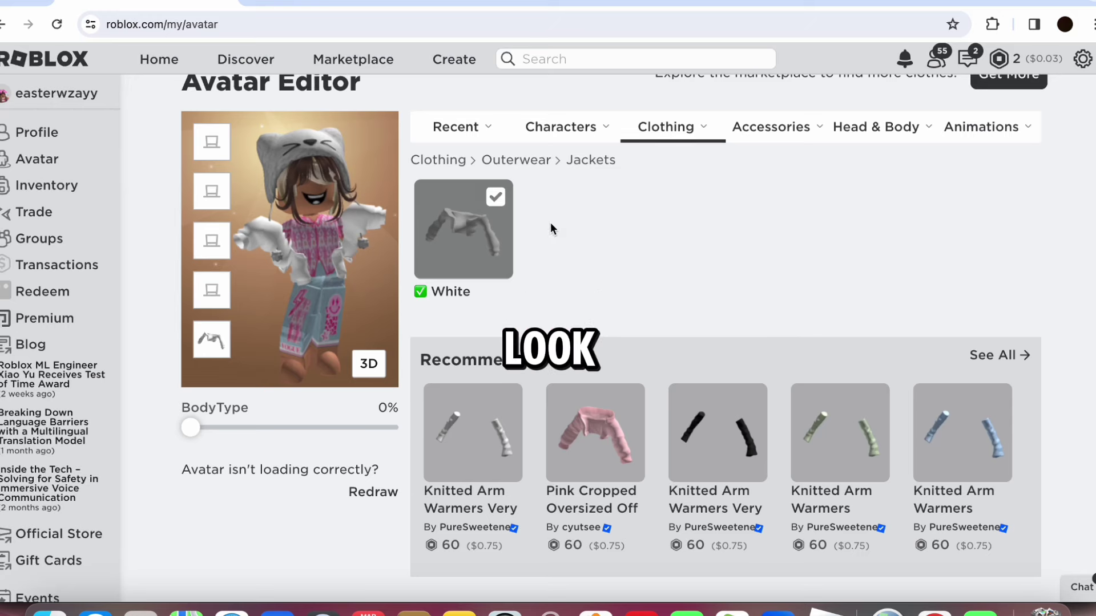
Step: Open the hair category and unequip the City Life Woman short bob
mouse_move(912, 122)
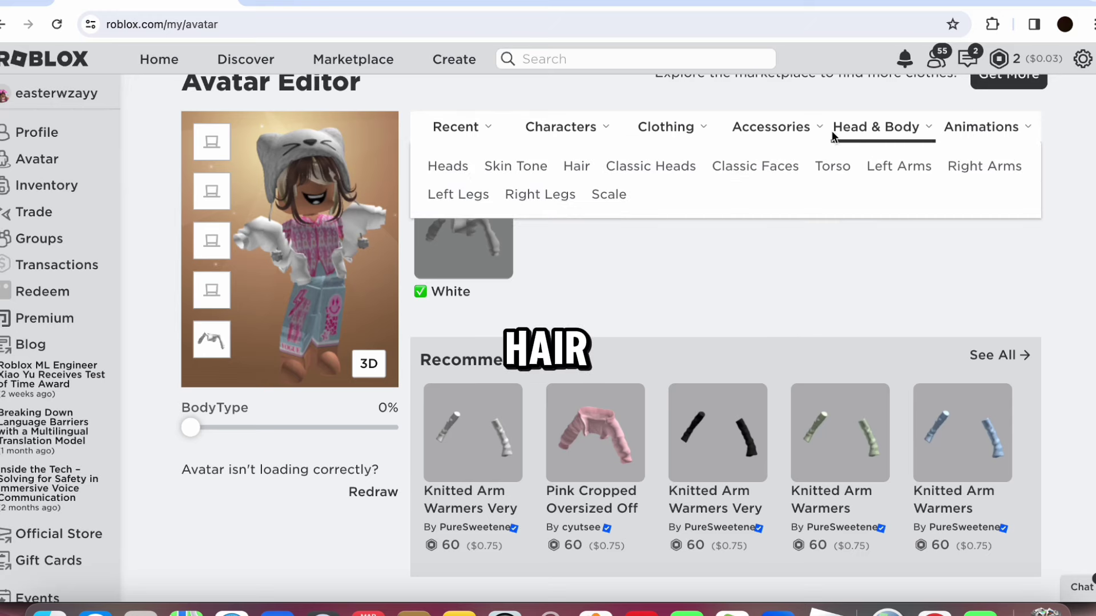
left_click(573, 168)
left_click(778, 377)
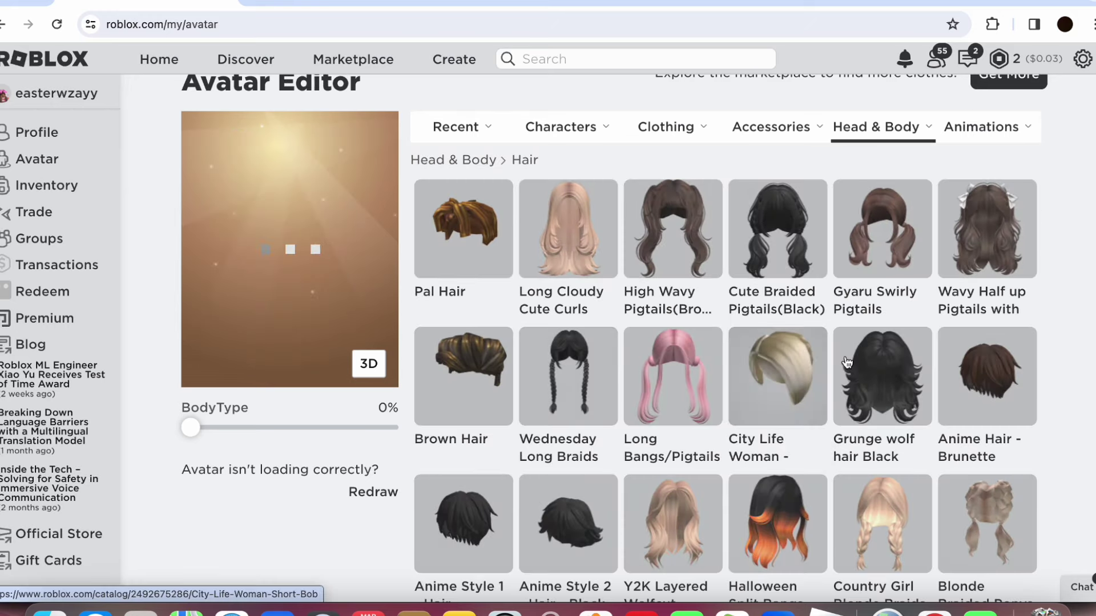
Step: Try the Gyaru Swirly Pigtails on the avatar and open its image in a separate browser tab to examine the look
left_click(863, 220)
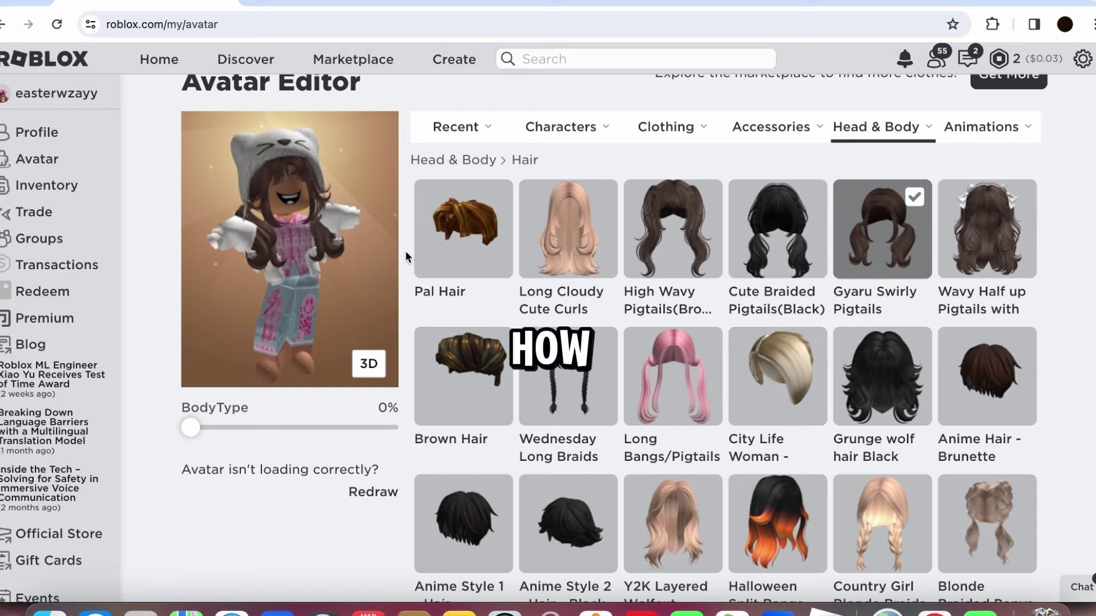
left_click_drag(361, 304, 446, 6)
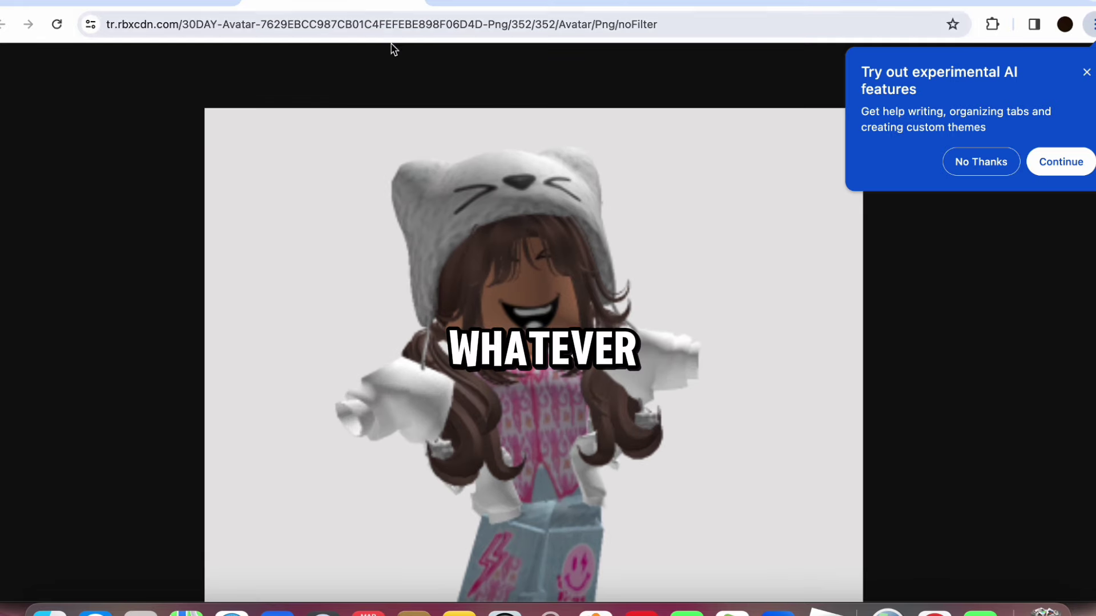
left_click(414, 0)
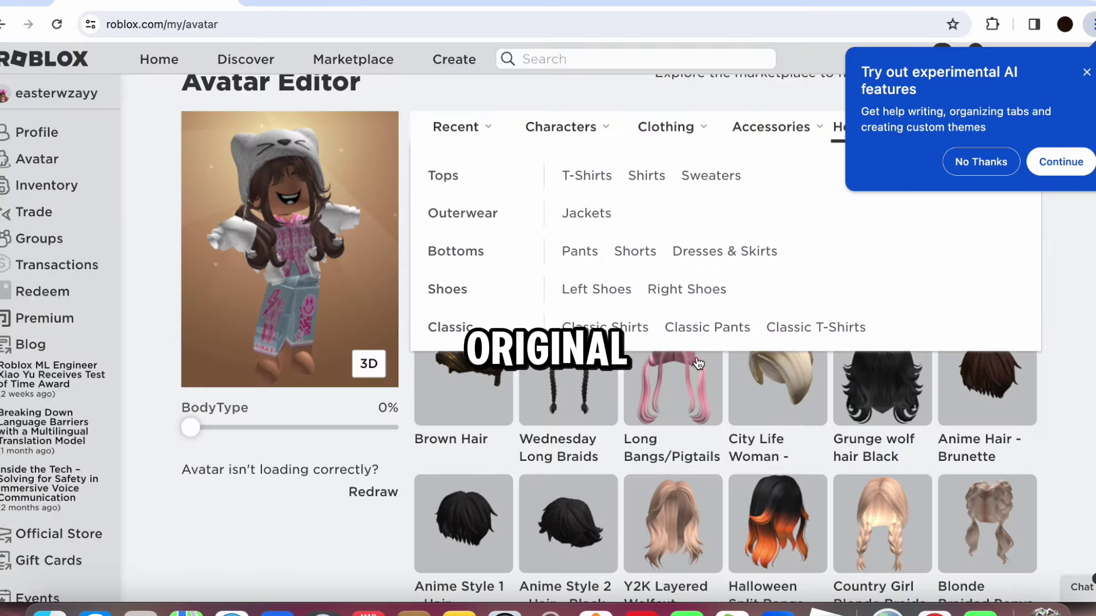
Step: Restore the City Life Woman short bob in place of the Gyaru Swirly Pigtails
left_click(777, 372)
left_click(885, 244)
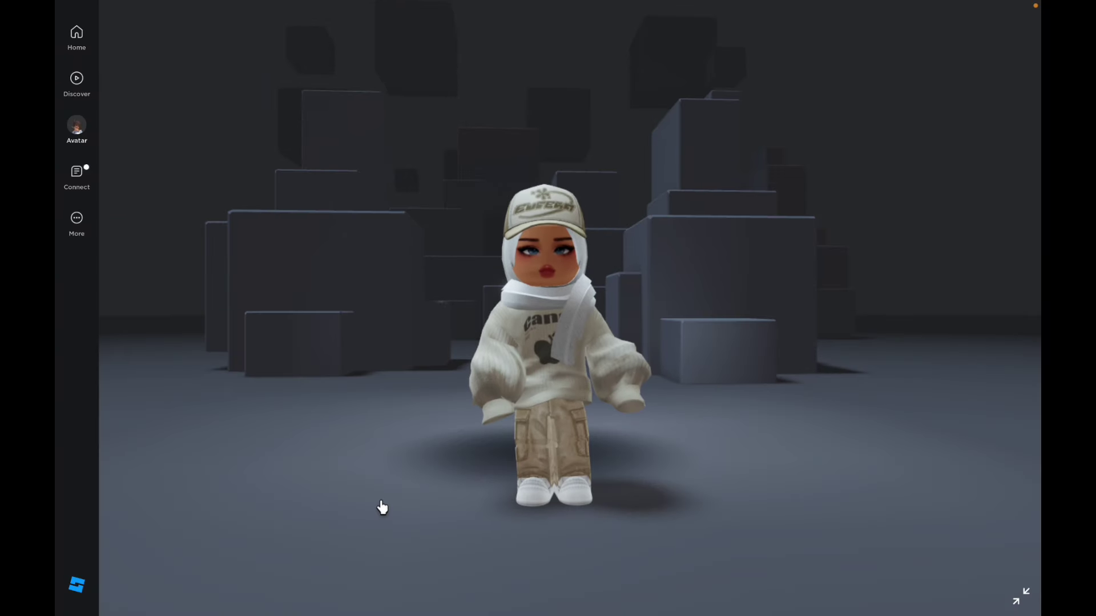
Step: Switch to Chrome, go to roblox.com and open the avatar editor
mouse_move(285, 614)
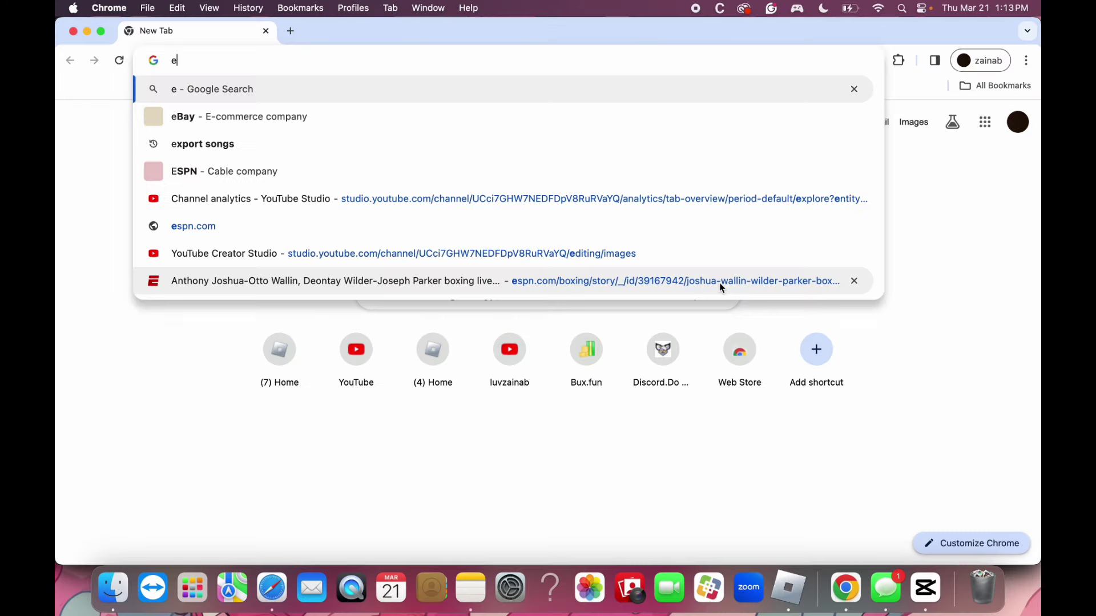
key("BackSpace")
type("roblox.com")
key("Return")
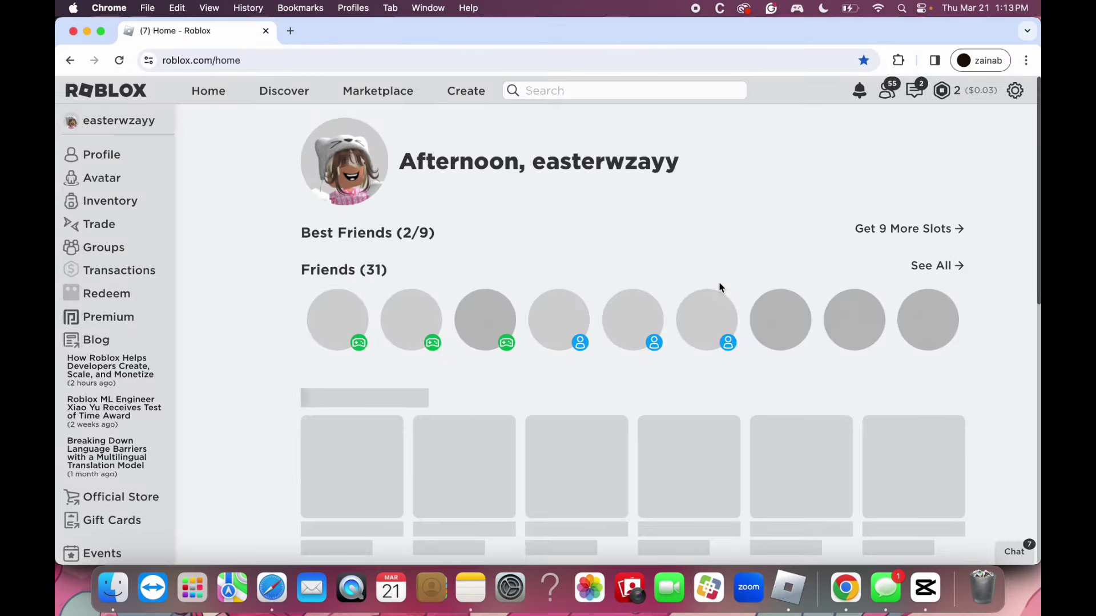
scroll(217, 188, "down", 1)
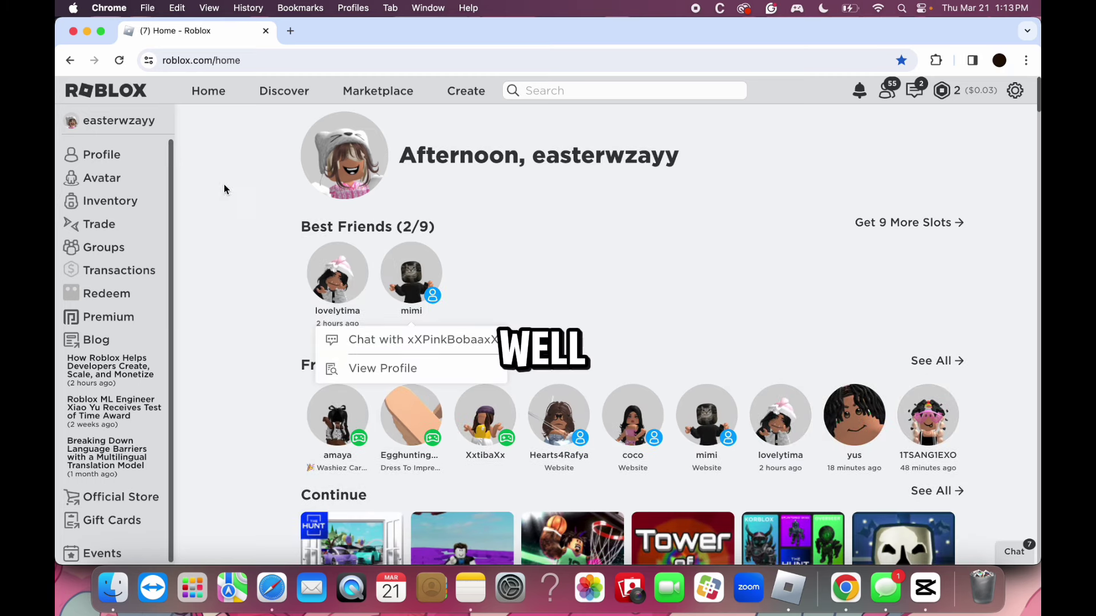
left_click(106, 187)
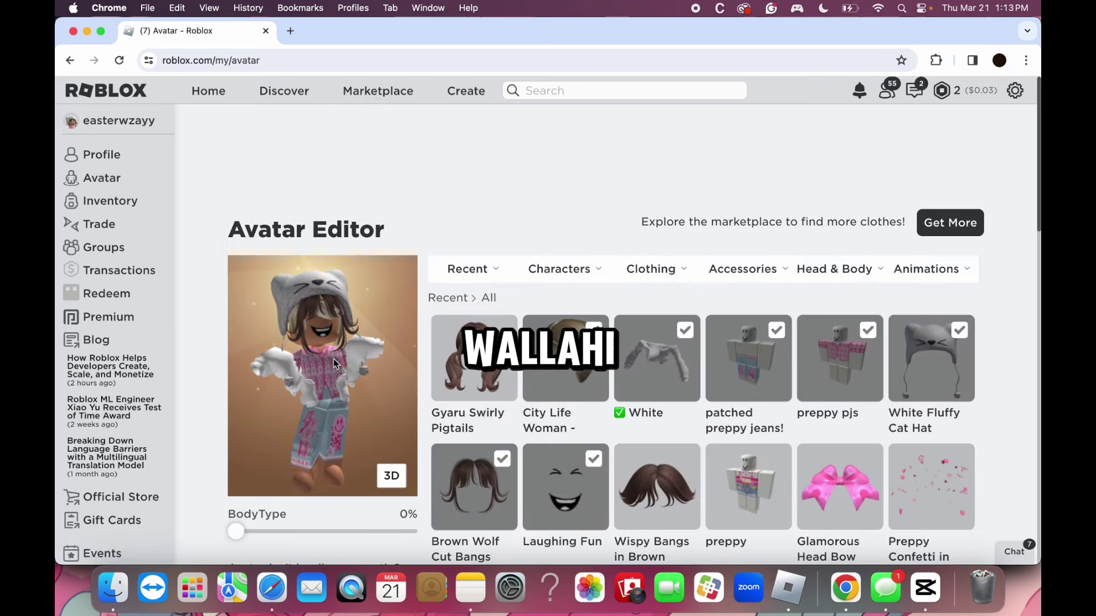
Step: Open the avatar's image in a separate browser tab and examine the hair and outfit up close, comparing it with the editor preview
left_click_drag(341, 331, 299, 30)
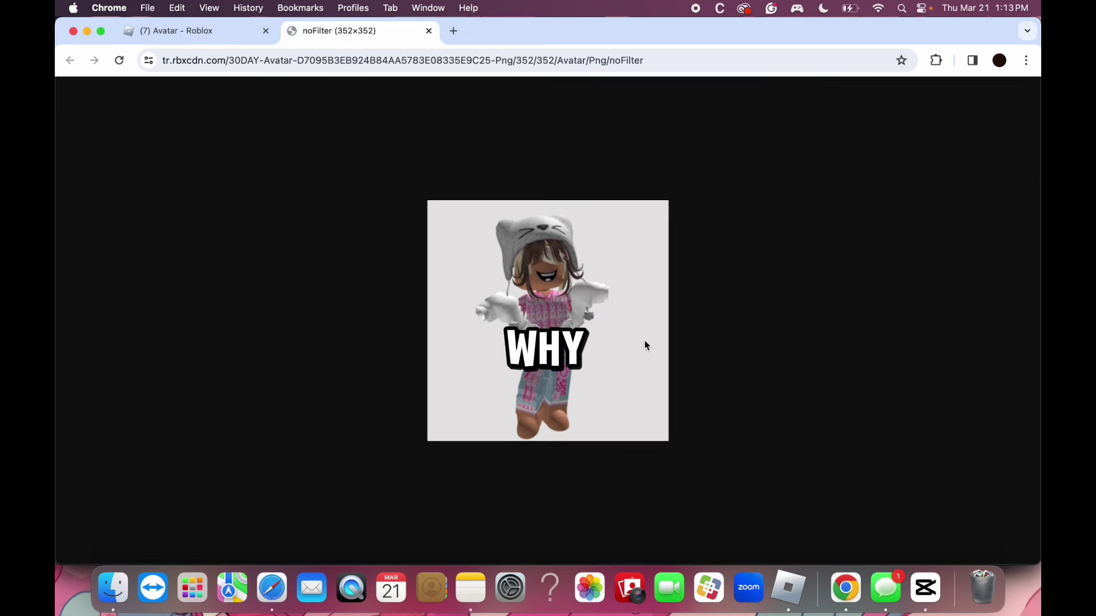
scroll(645, 345, "up", 2)
scroll(509, 227, "up", 2)
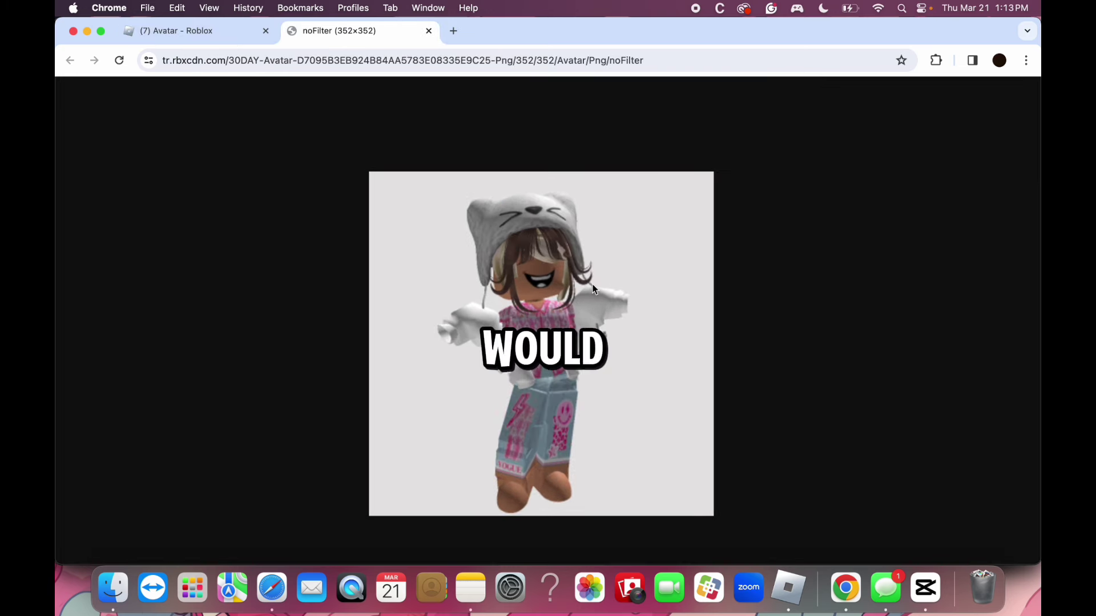
scroll(592, 284, "up", 2)
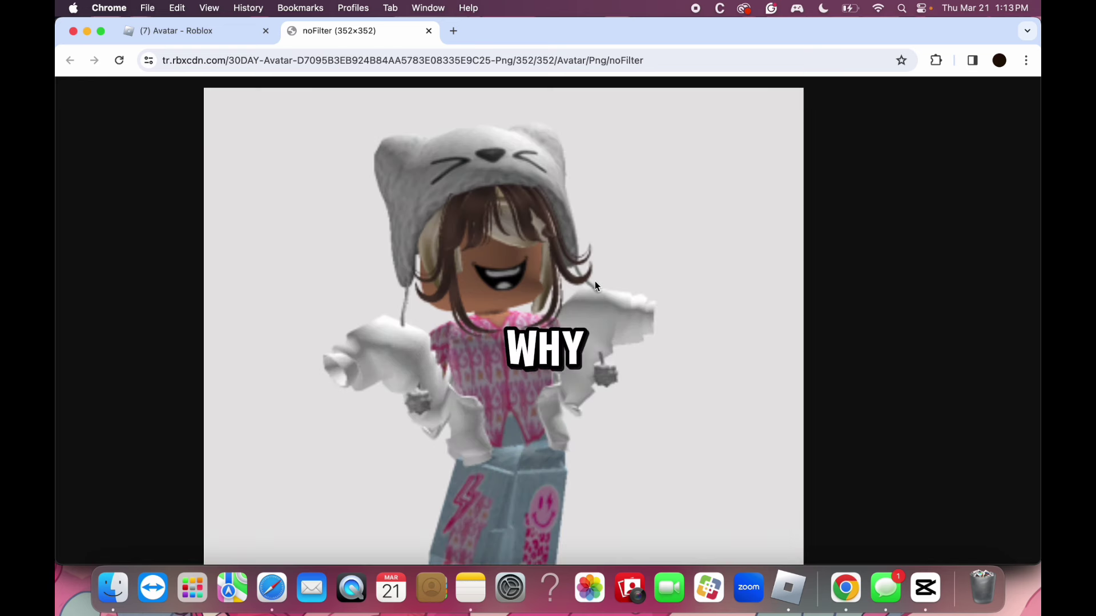
scroll(523, 211, "up", 2)
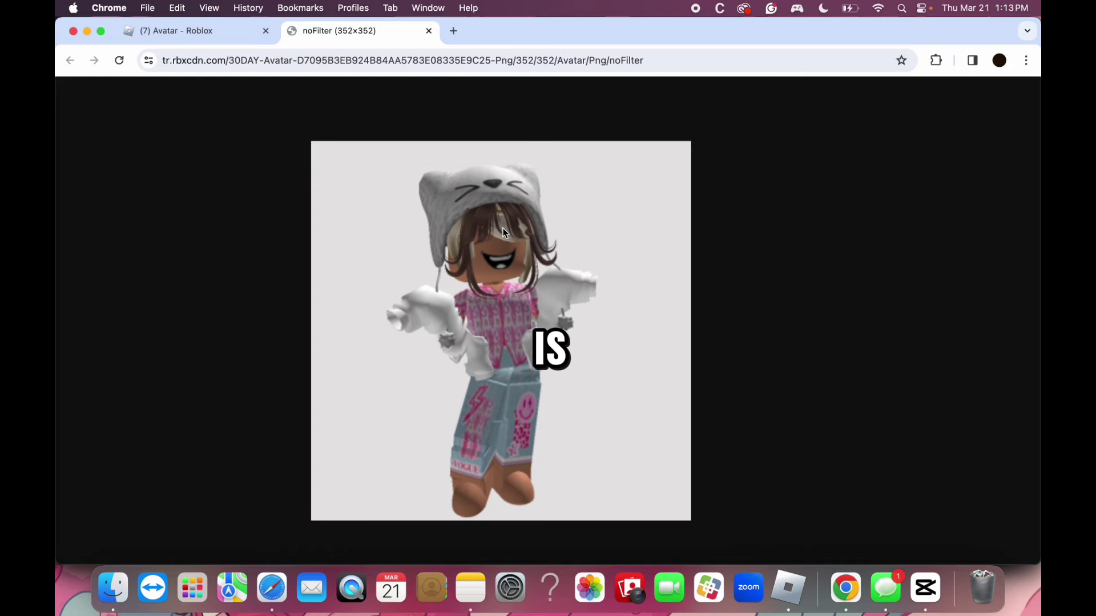
left_click(190, 37)
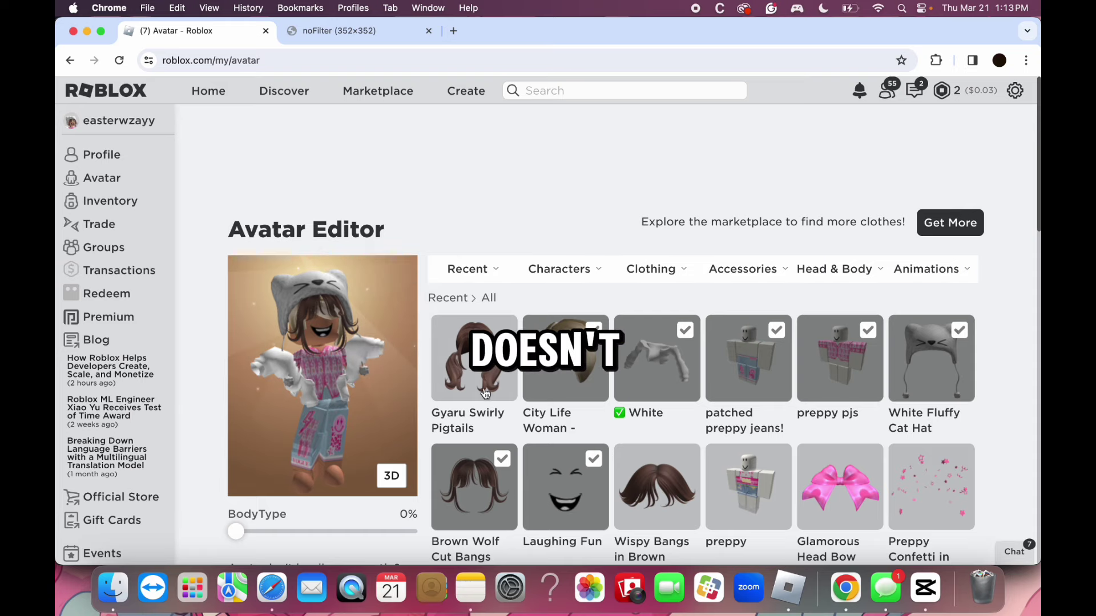
left_click(360, 34)
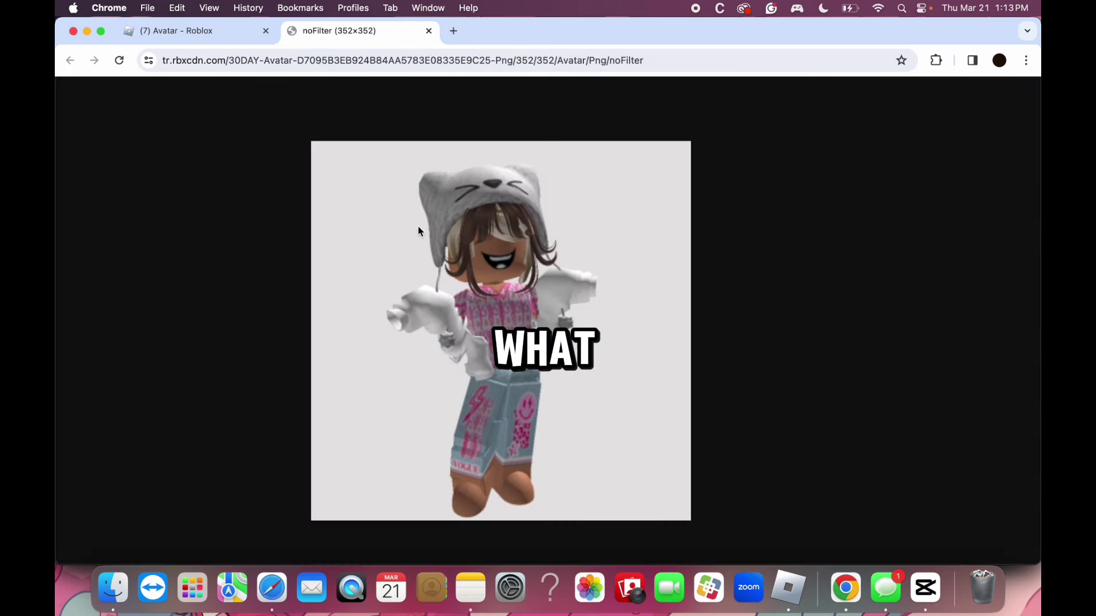
Step: Return to the avatar editor's hair items and re-equip the City Life Woman short bob instead of the Gyaru Swirly Pigtails
left_click(172, 33)
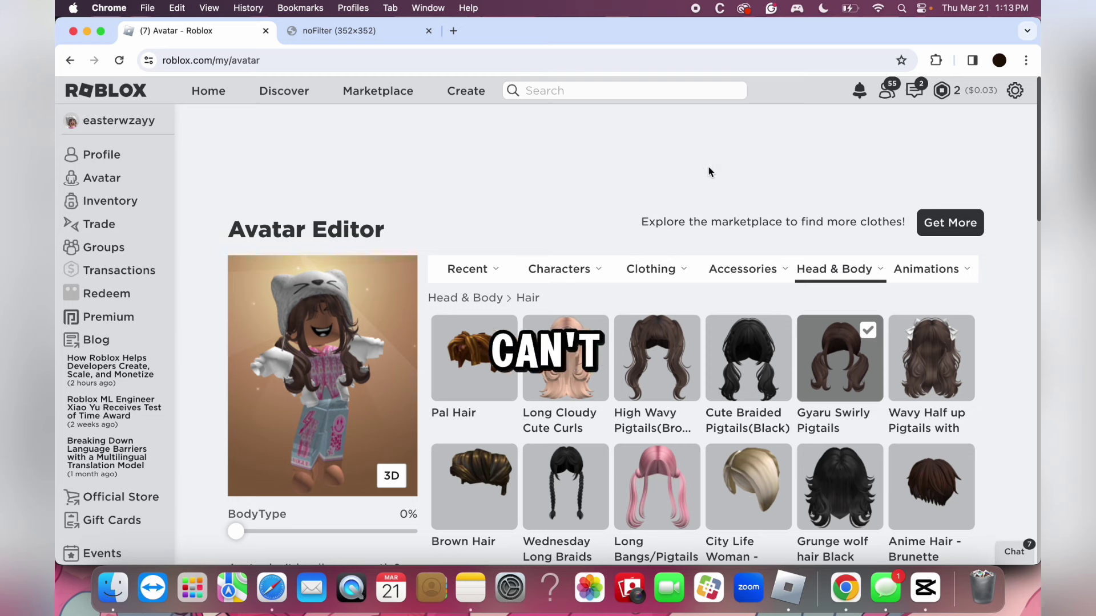
left_click(748, 487)
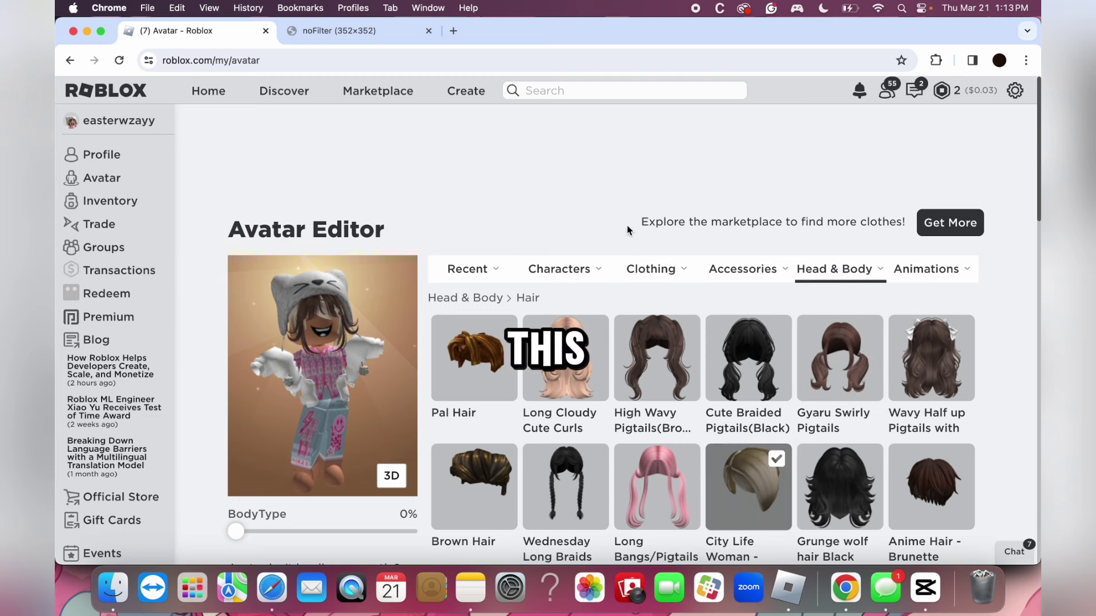